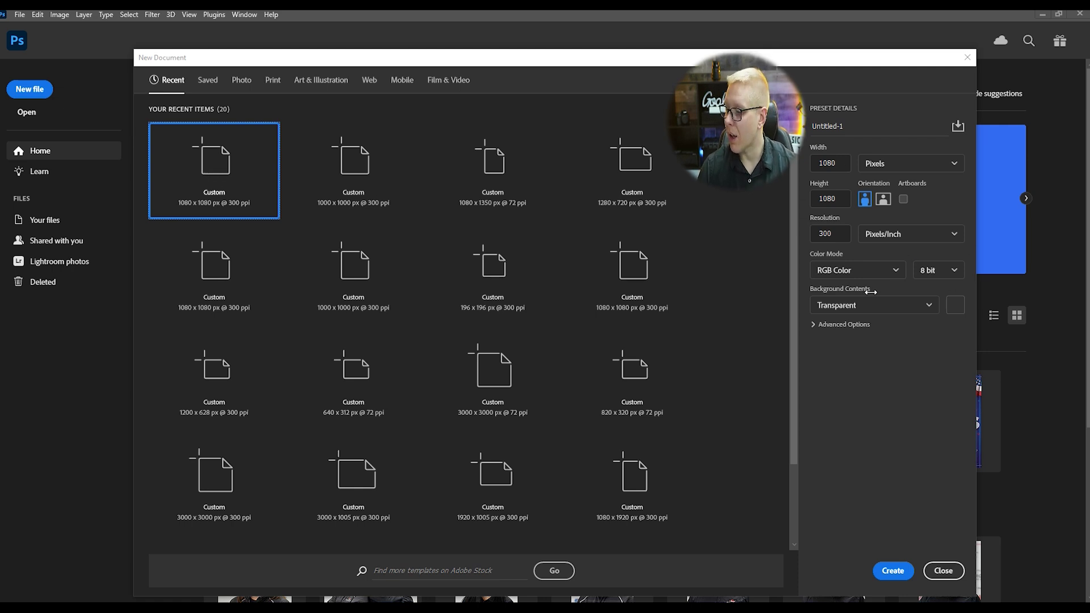
Create the new document from the 1080 × 1080 px preset with a transparent background.
click(888, 571)
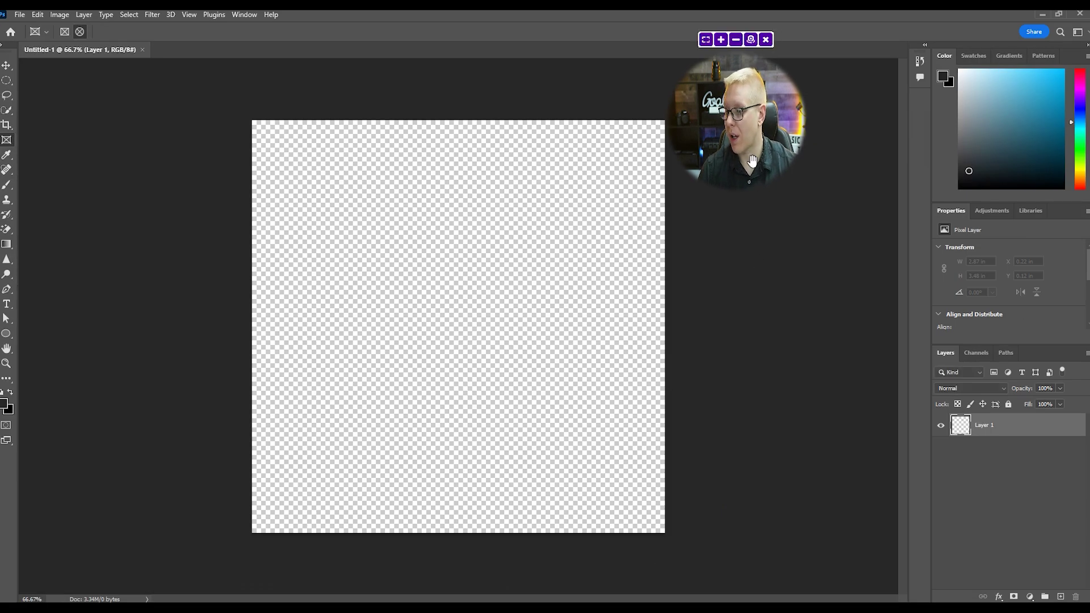
Place the portrait photo as an embedded smart object and reselect its layer.
click(6, 66)
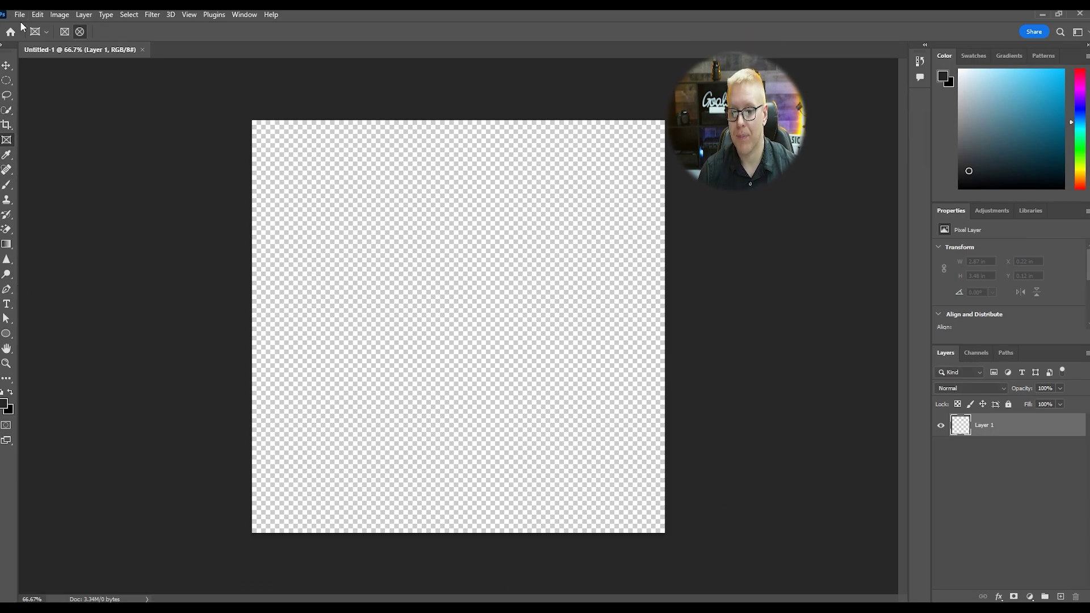
click(19, 14)
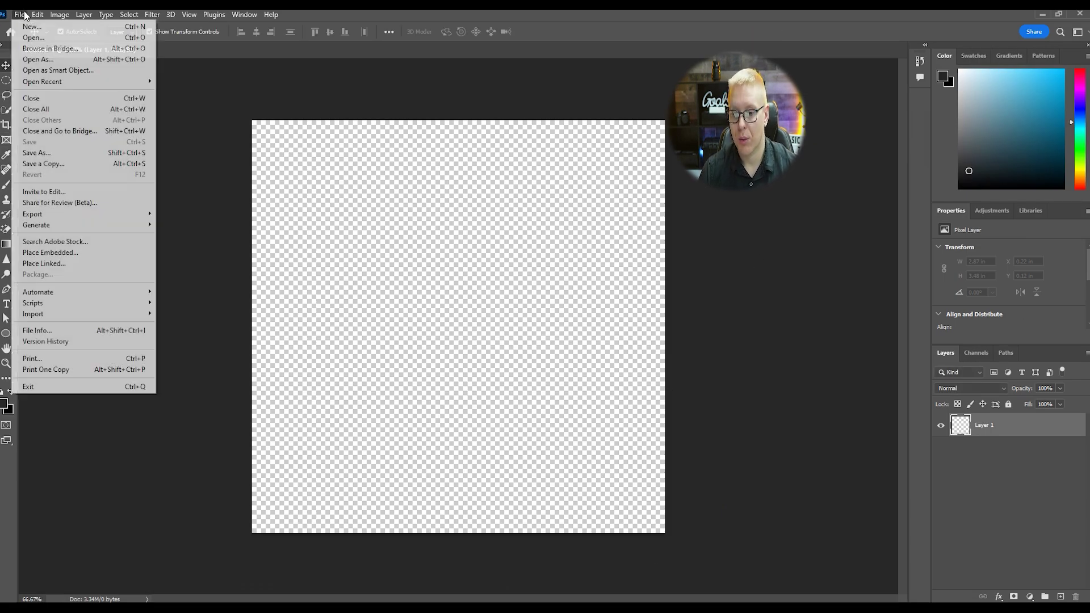
click(67, 254)
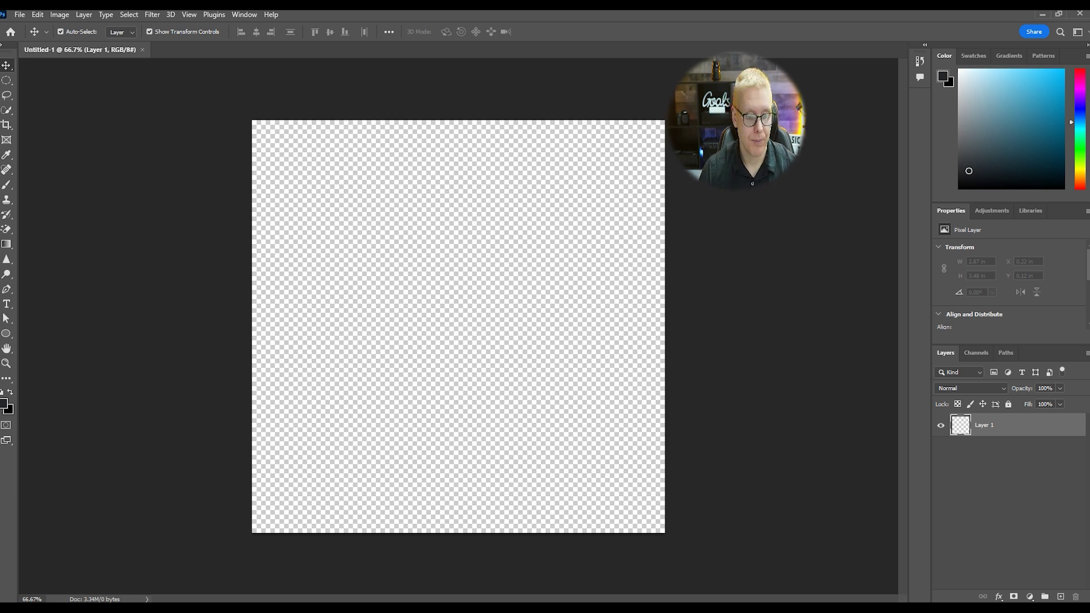
key(Return)
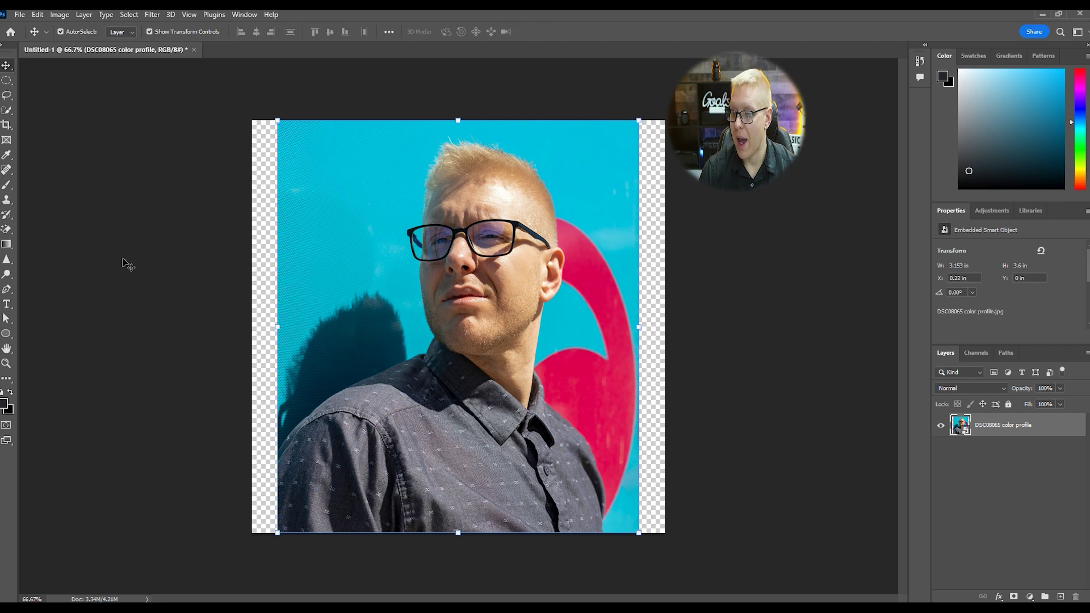
click(769, 366)
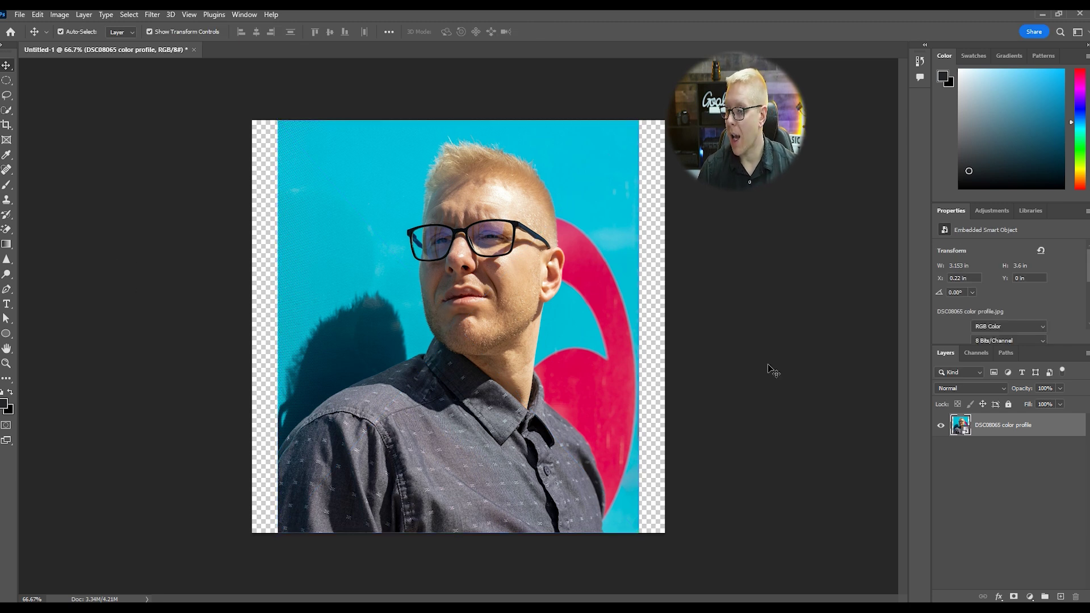
click(989, 434)
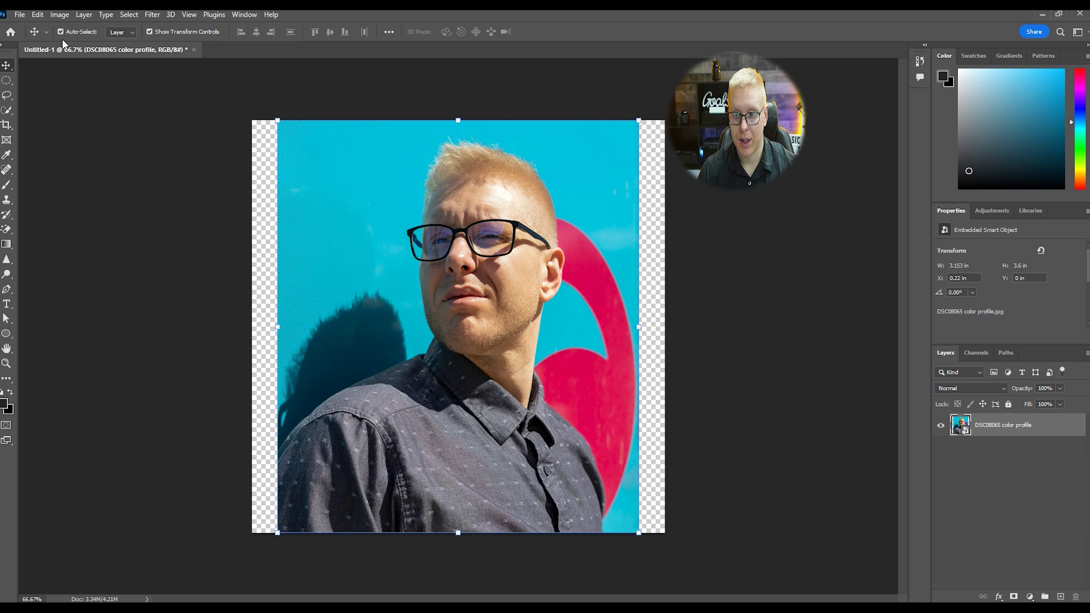
Draw an elliptical frame over the face to clip the portrait into a circle.
click(8, 141)
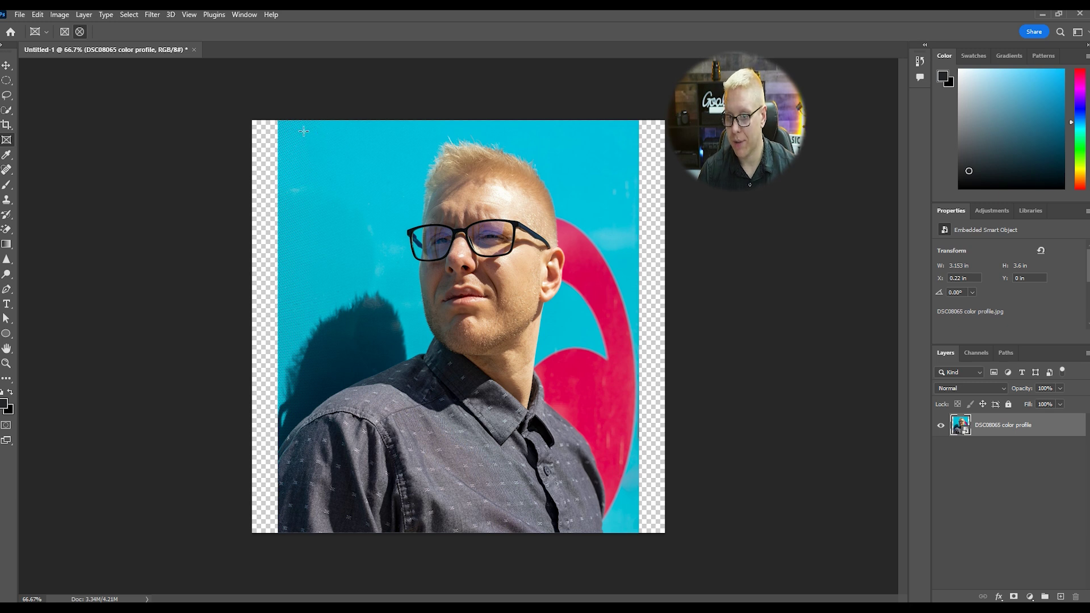
mouse_move(314, 130)
mouse_down()
mouse_move(601, 502)
mouse_move(616, 561)
mouse_up()
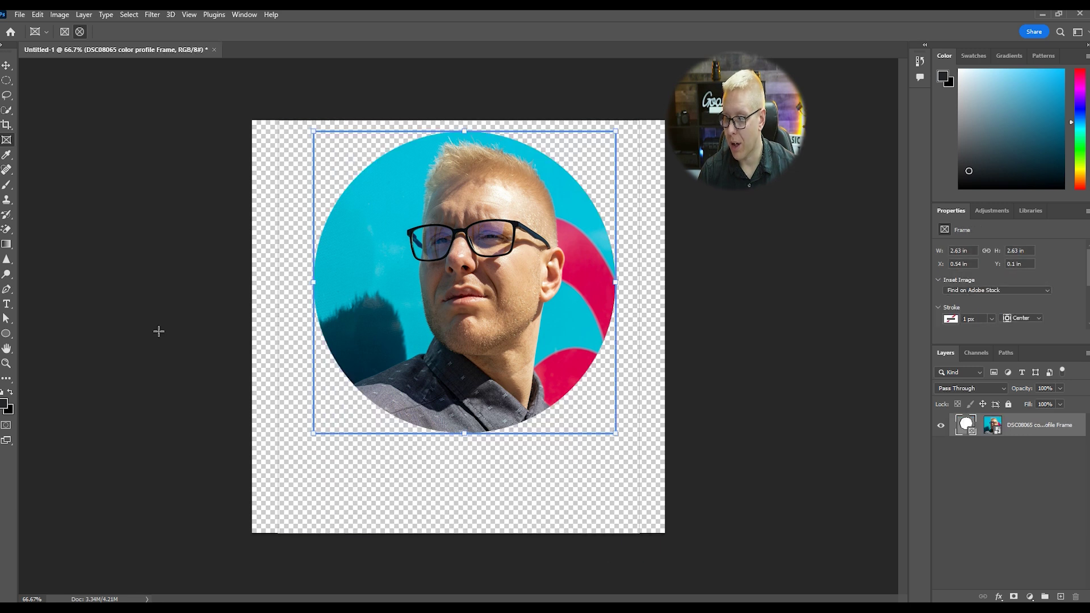
click(7, 66)
click(167, 220)
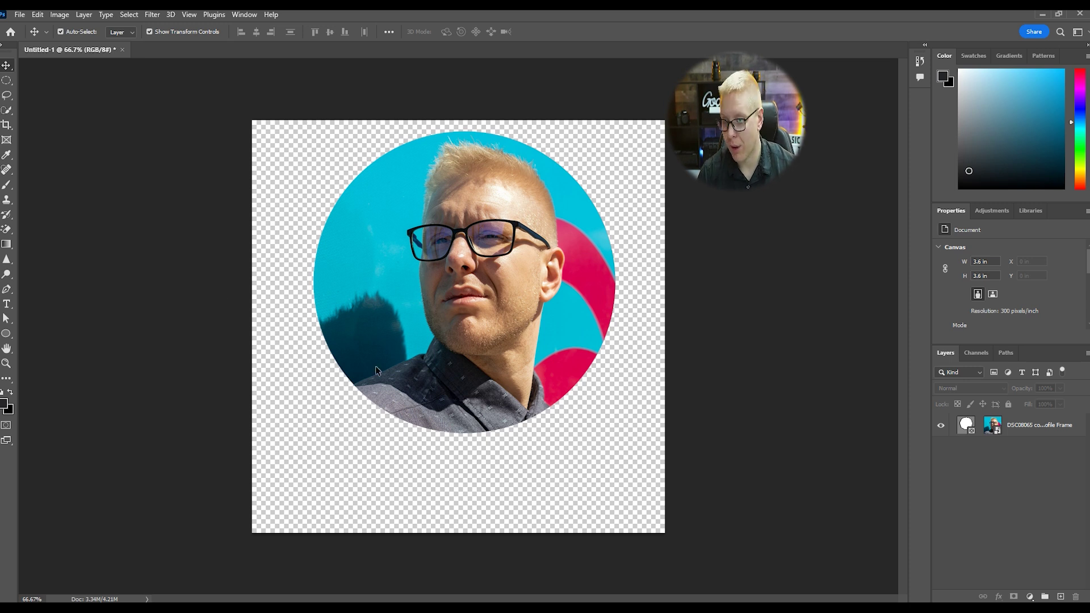
click(20, 15)
mouse_move(35, 214)
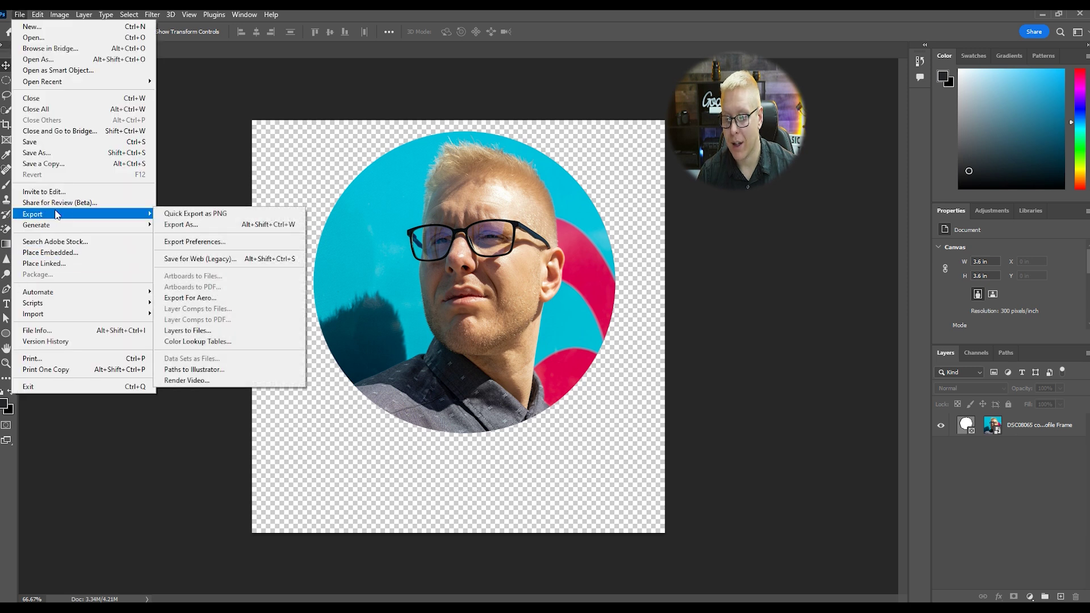
click(183, 224)
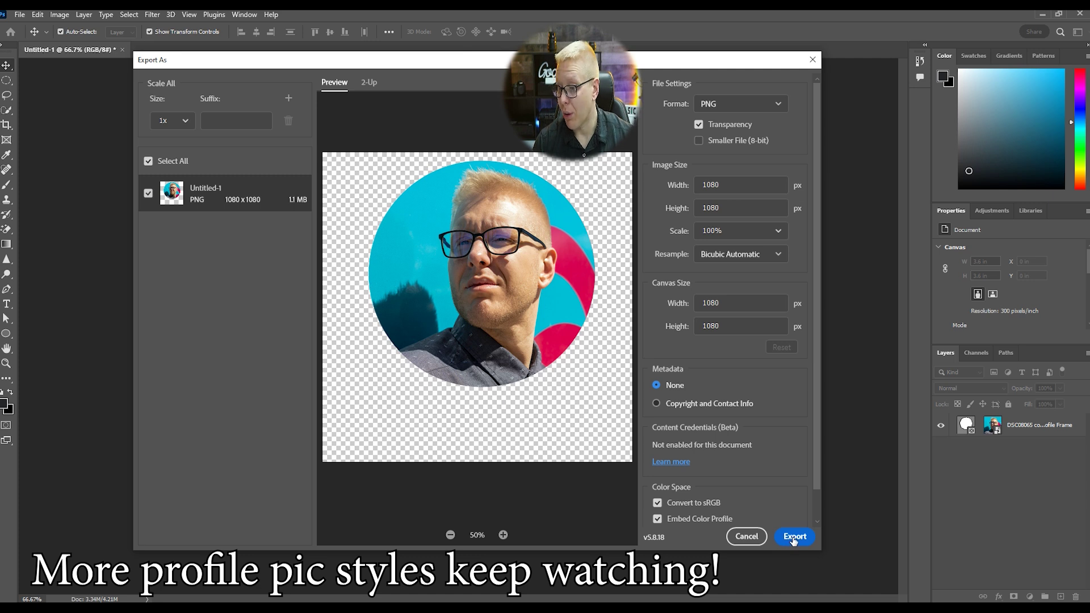
click(746, 536)
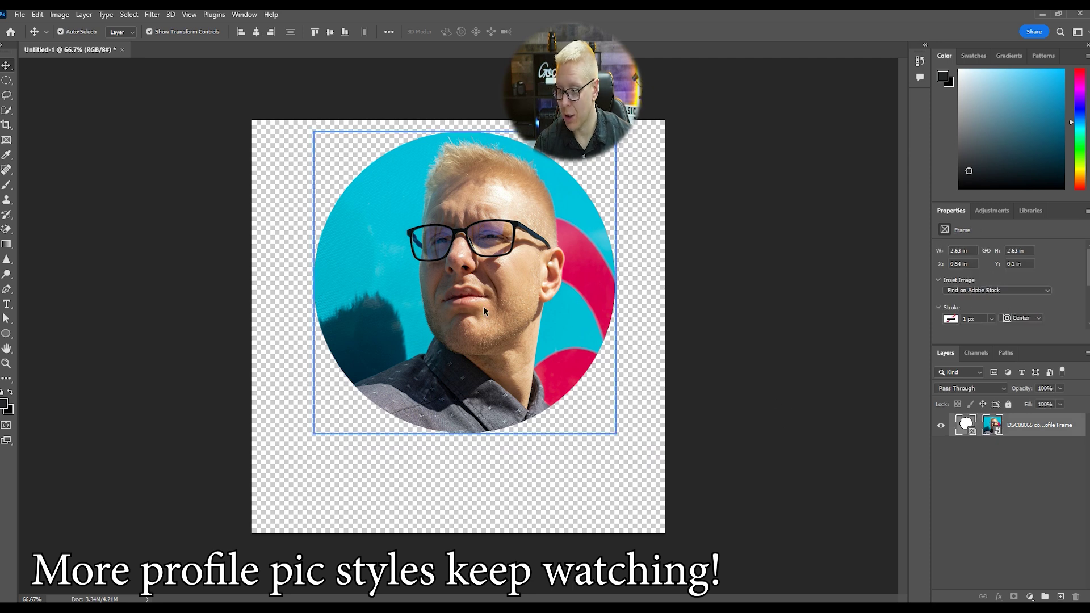
Move the circular portrait lower on the canvas, undoing a trial enlargement of the frame.
drag(483, 306, 481, 336)
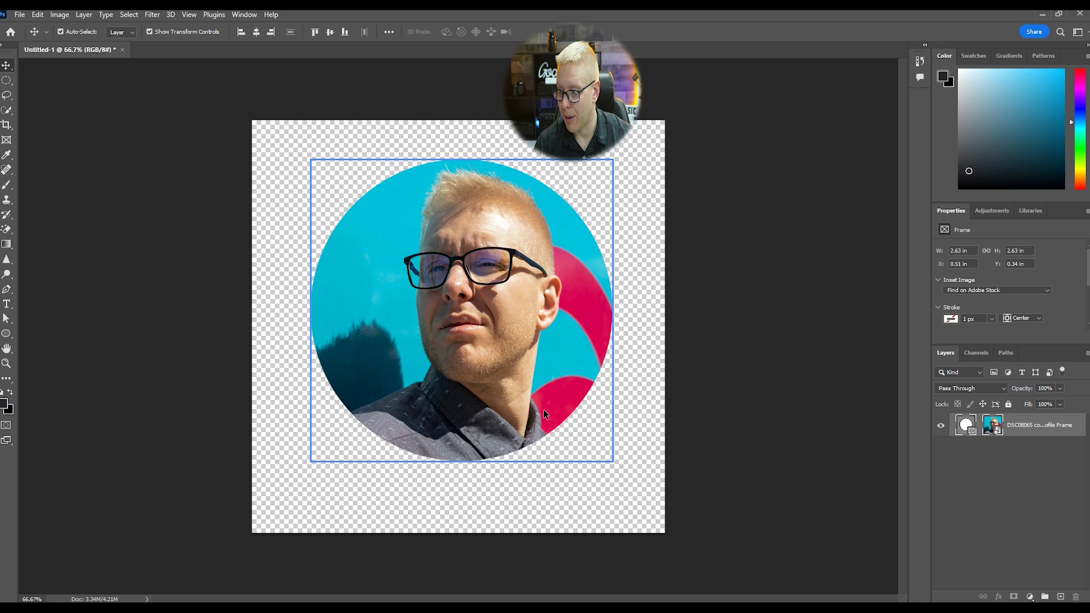
click(613, 467)
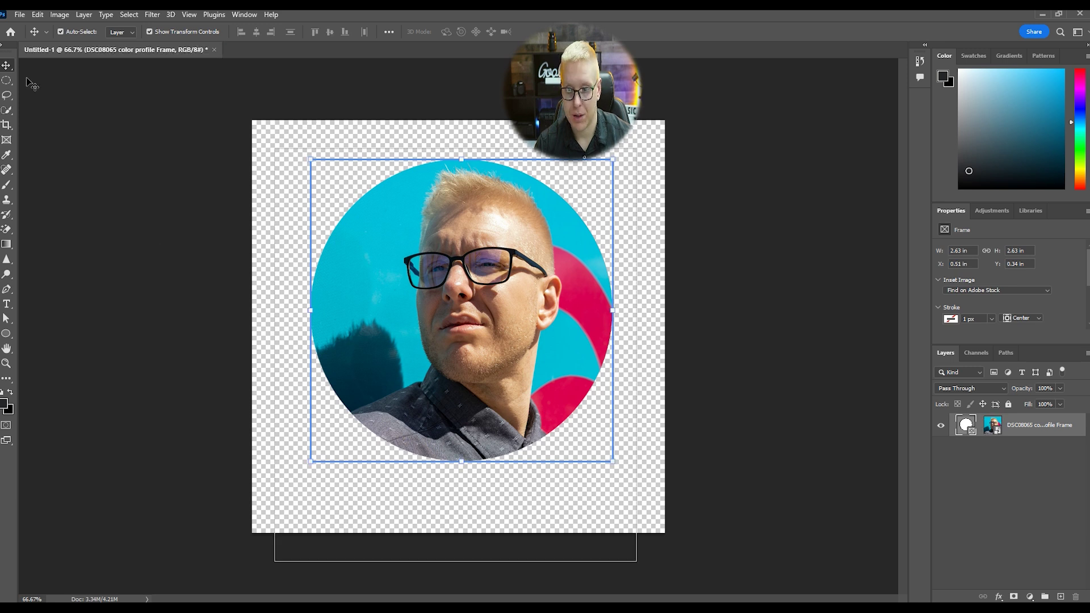
drag(308, 158, 283, 138)
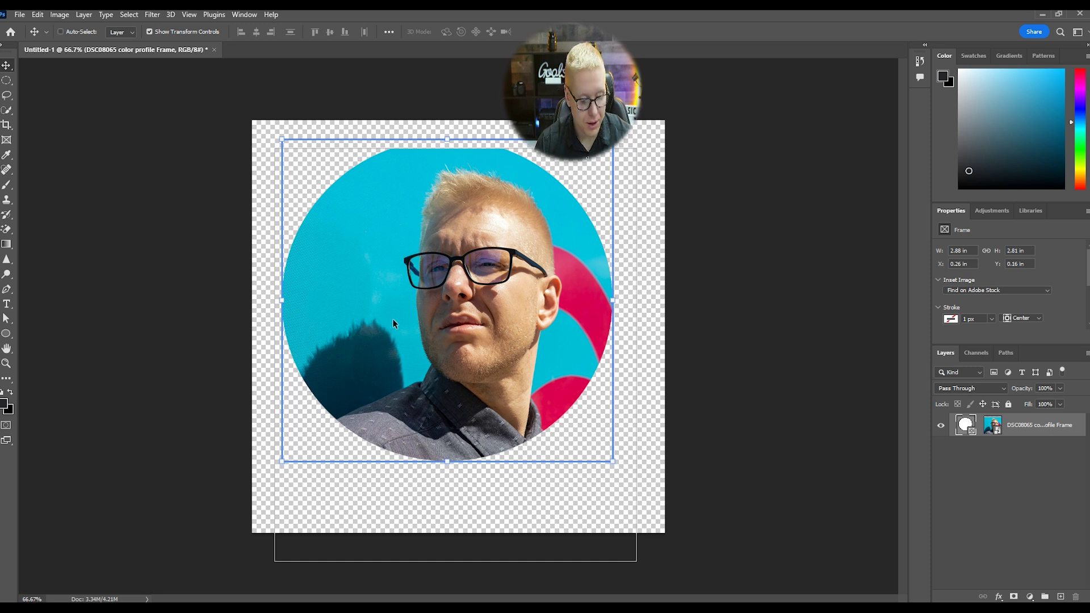
key(ctrl+z)
click(125, 189)
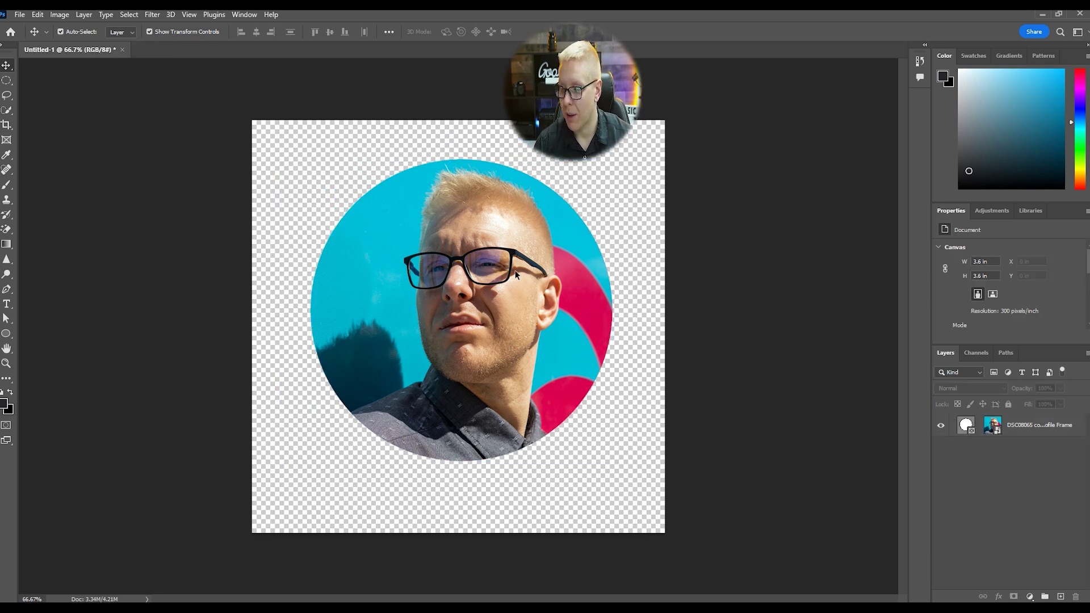
drag(459, 277, 465, 297)
click(744, 296)
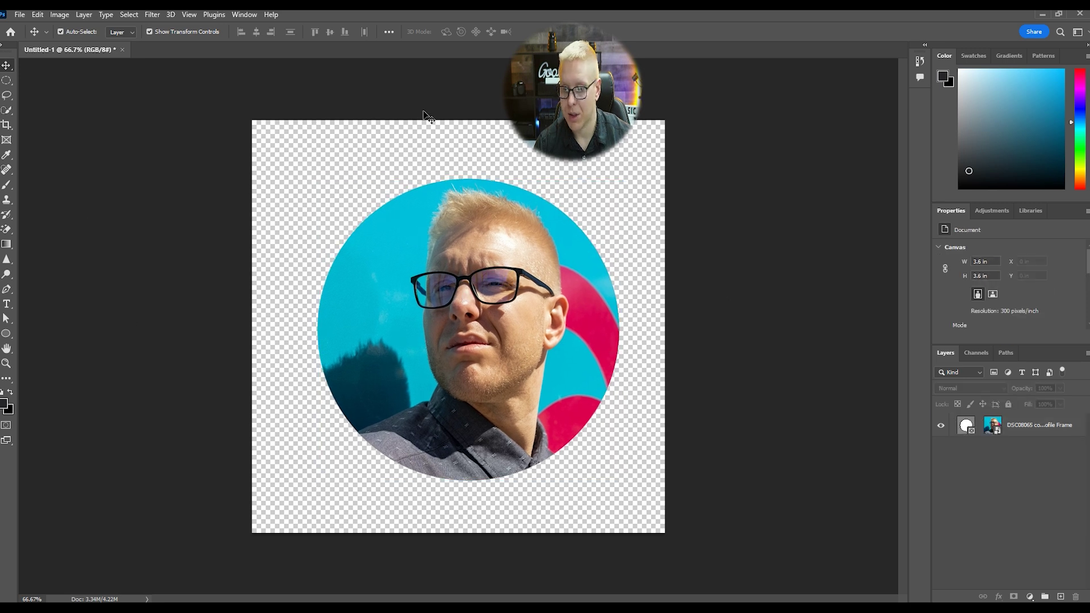
drag(609, 108, 817, 114)
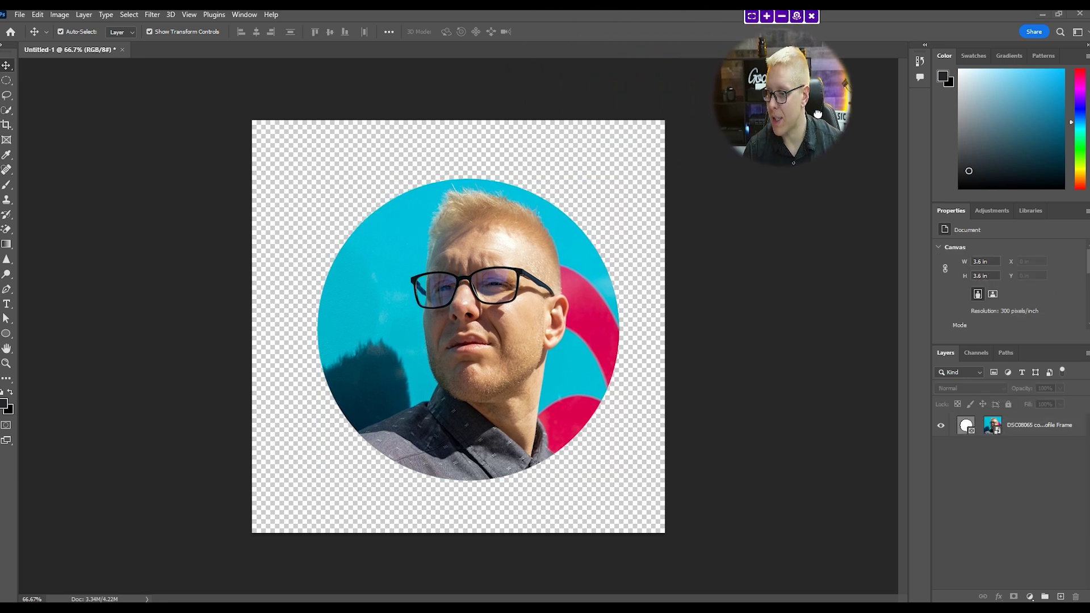
Crop the top, right, left and bottom edges into a square around the circle.
click(7, 125)
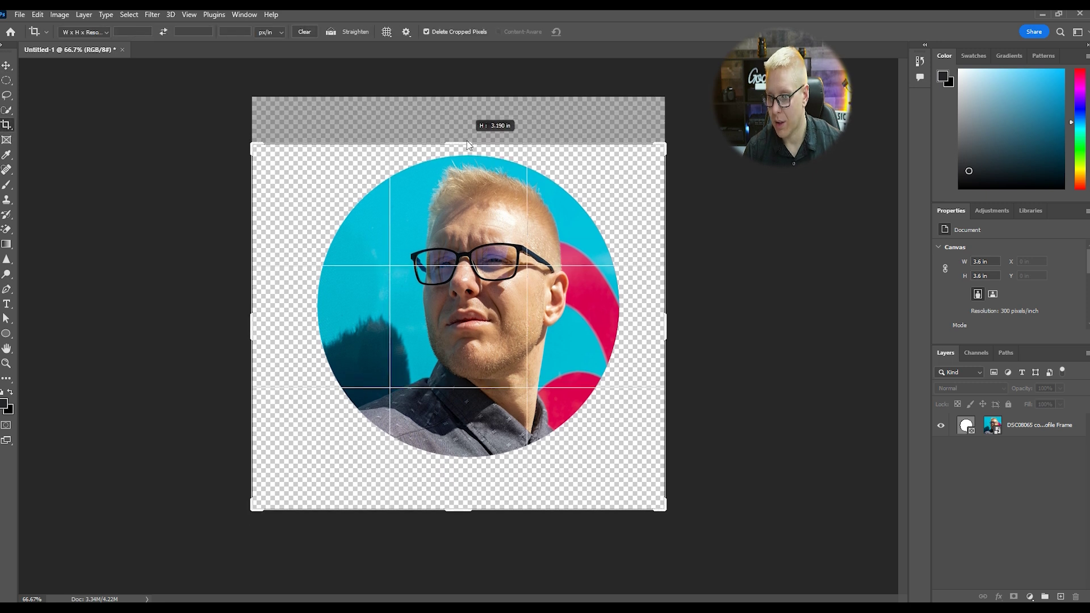
drag(457, 116, 458, 143)
drag(674, 341, 633, 330)
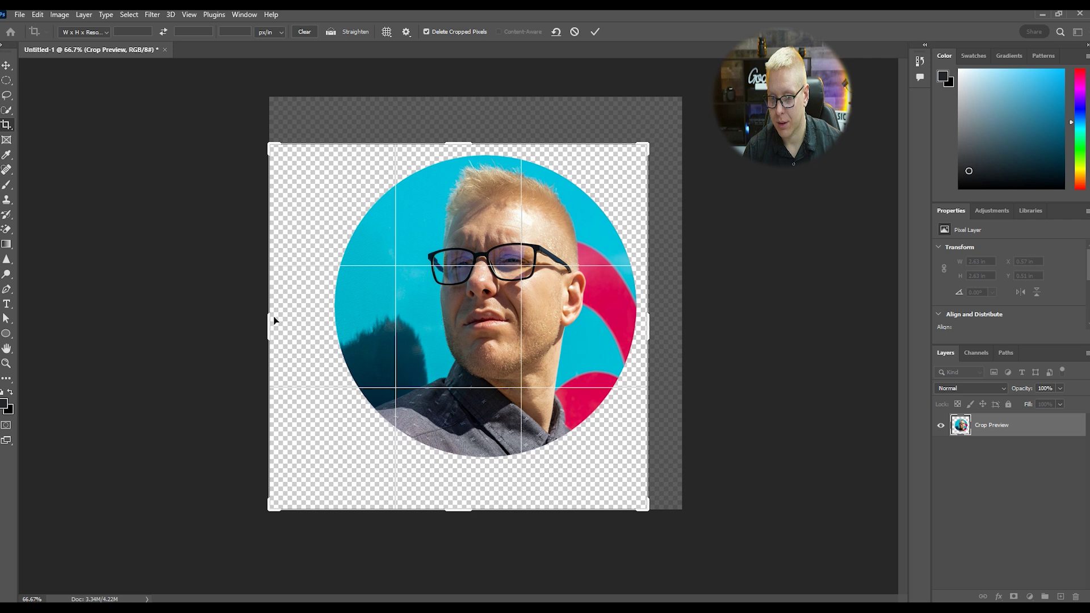
drag(266, 322, 299, 324)
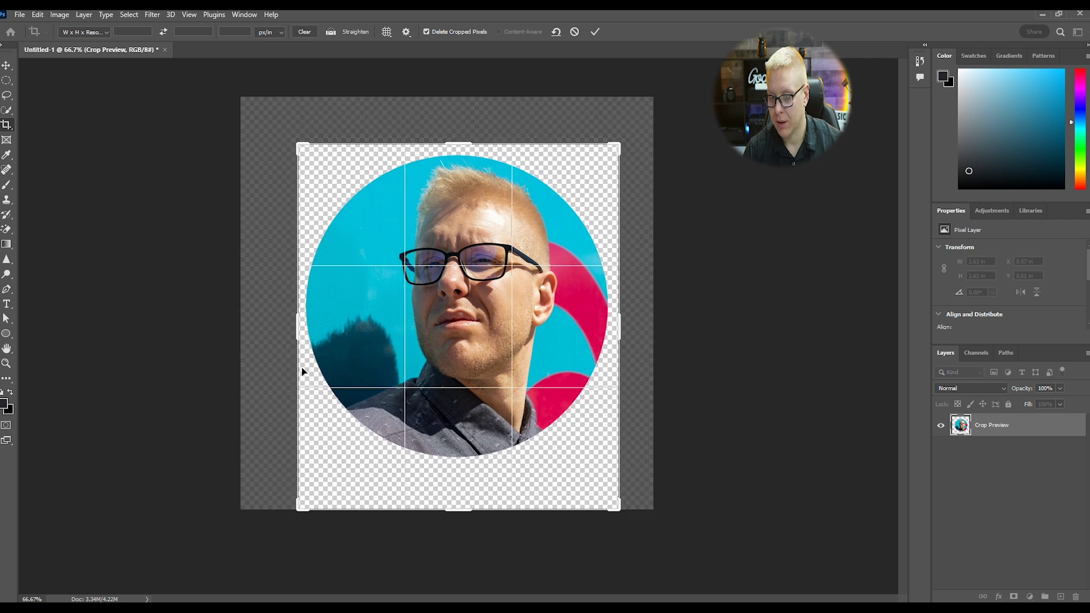
drag(457, 517, 477, 479)
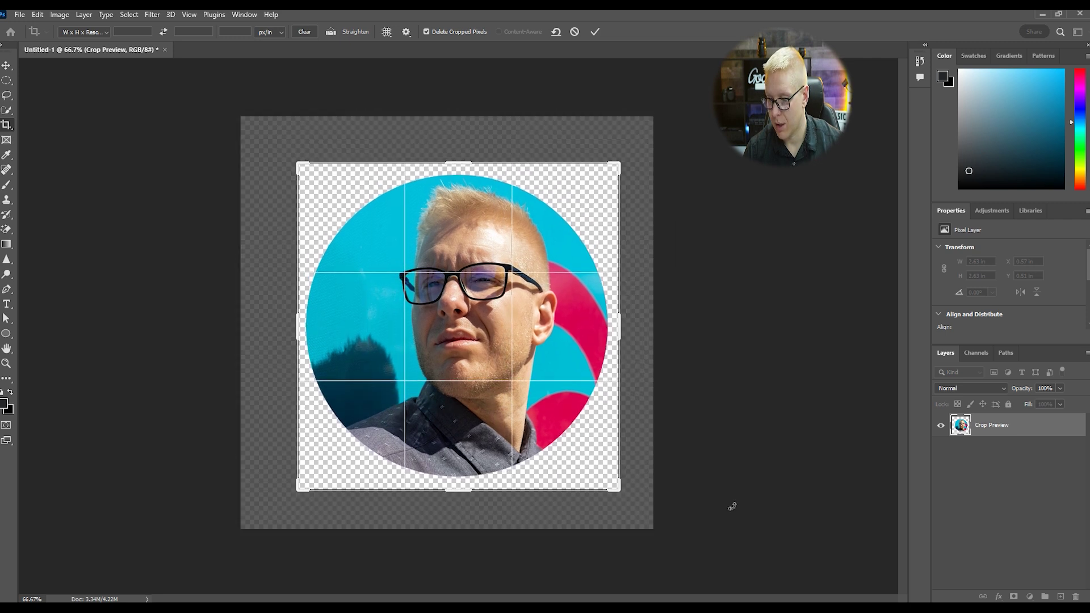
key(Return)
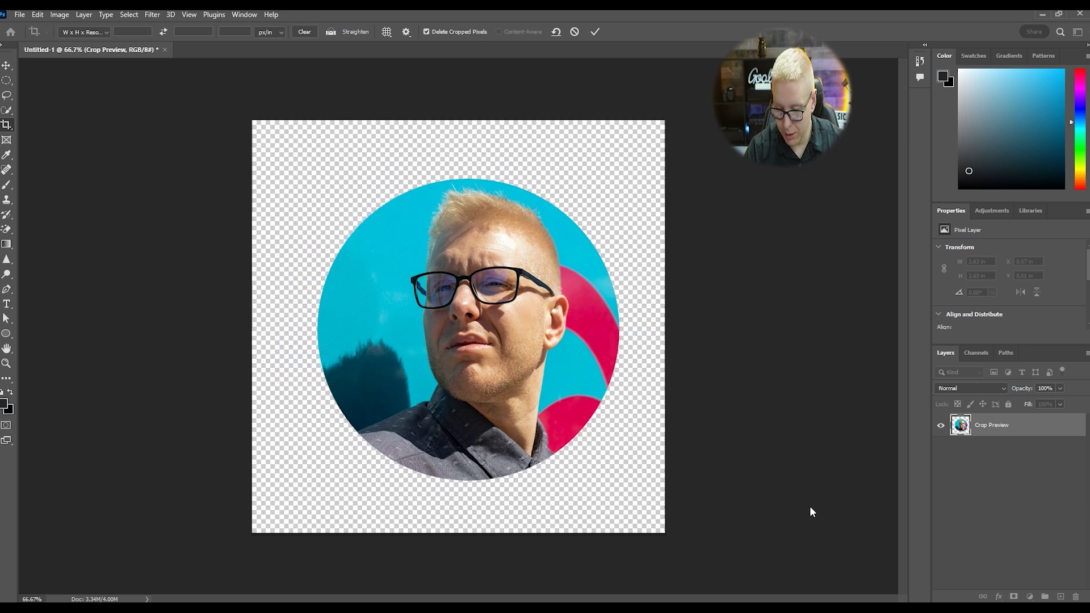
Merge the frame layer into one pixel layer, DSC08065 color profile Frame.
click(1018, 430)
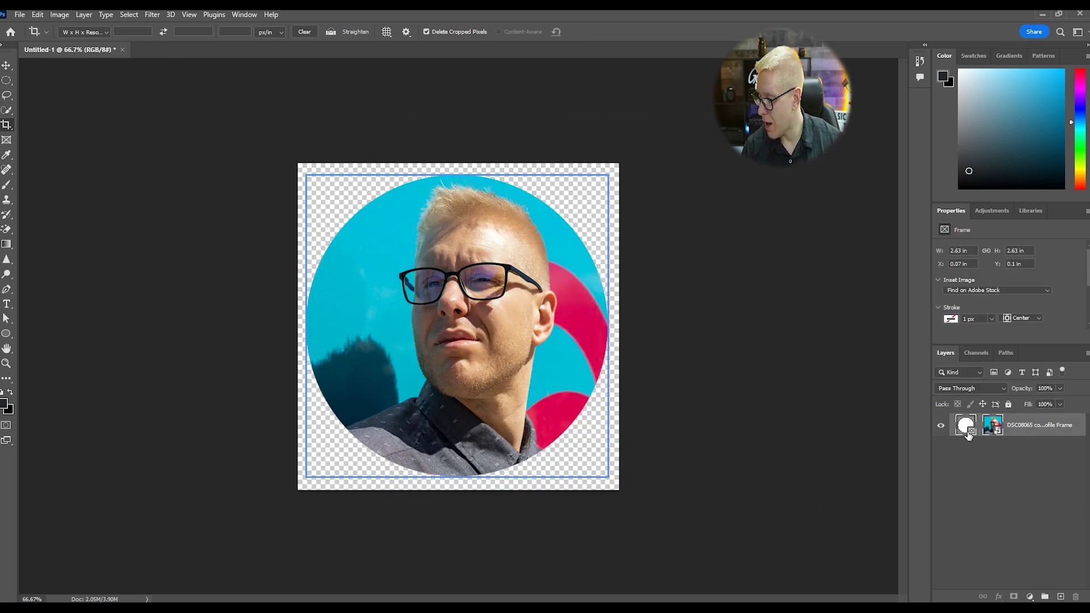
right_click(1032, 438)
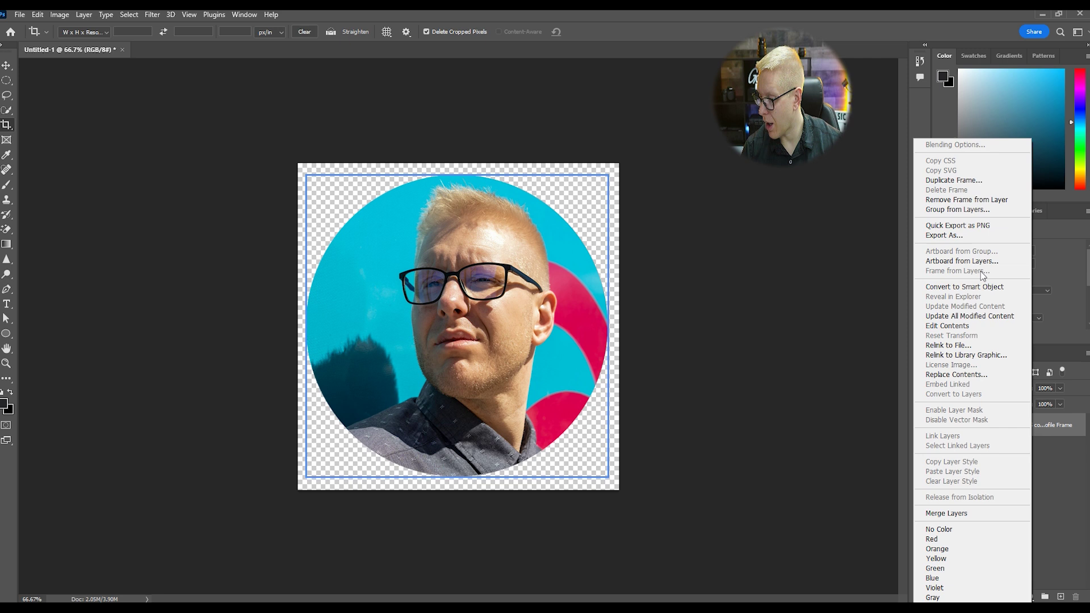
click(947, 512)
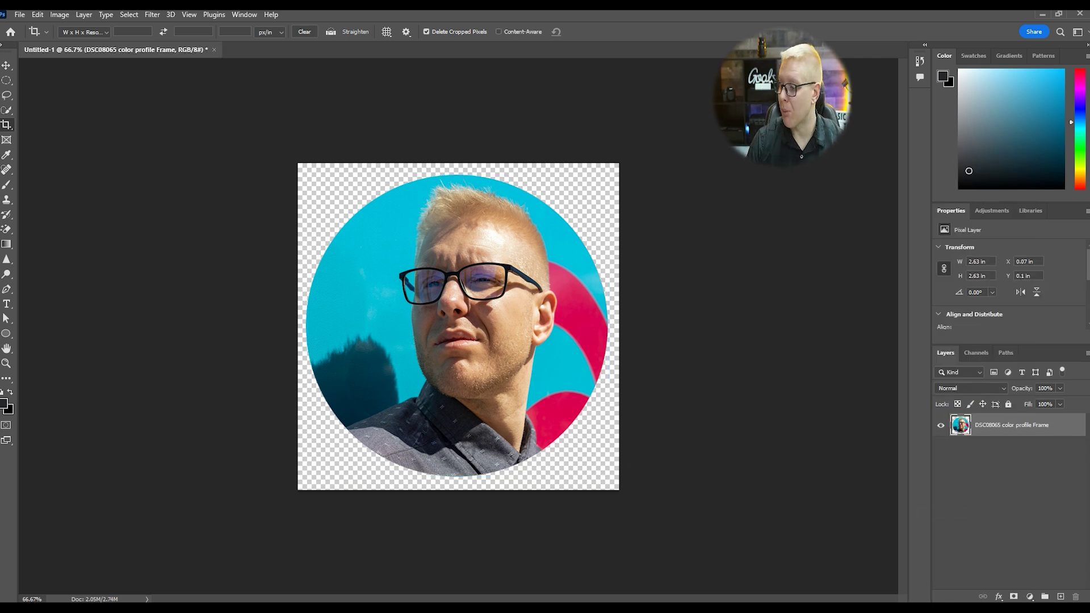
Open the portrait layer's Blending Options and toggle Drop Shadow on and off.
right_click(998, 433)
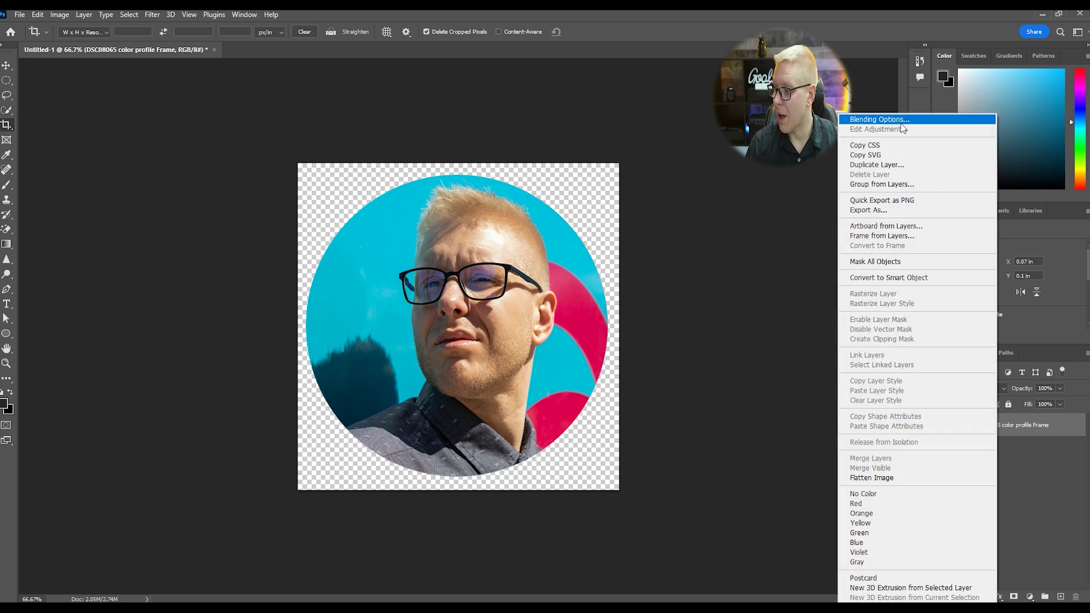
click(900, 125)
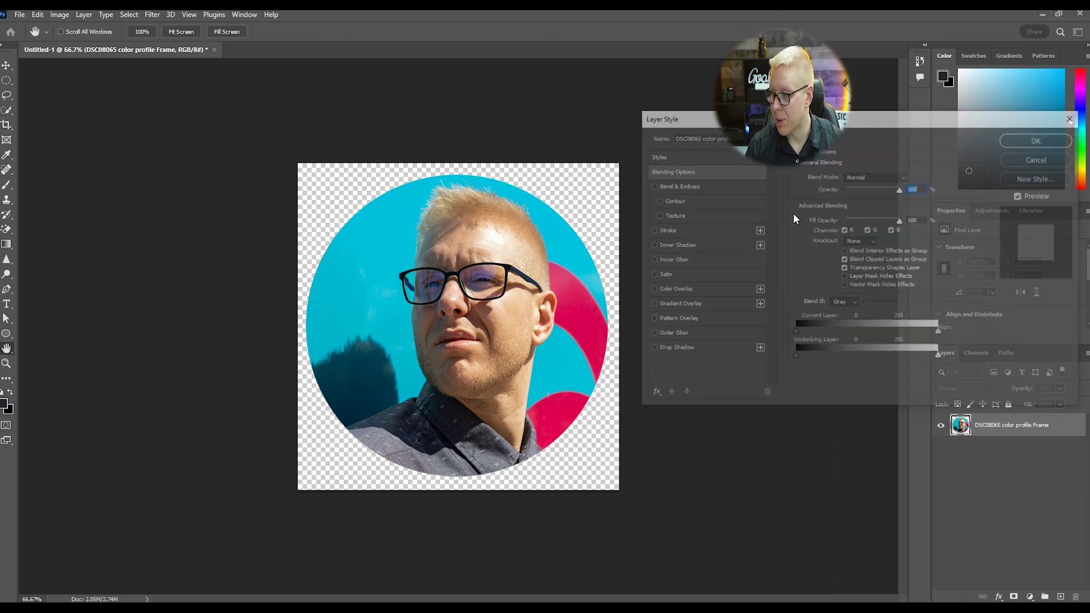
click(777, 127)
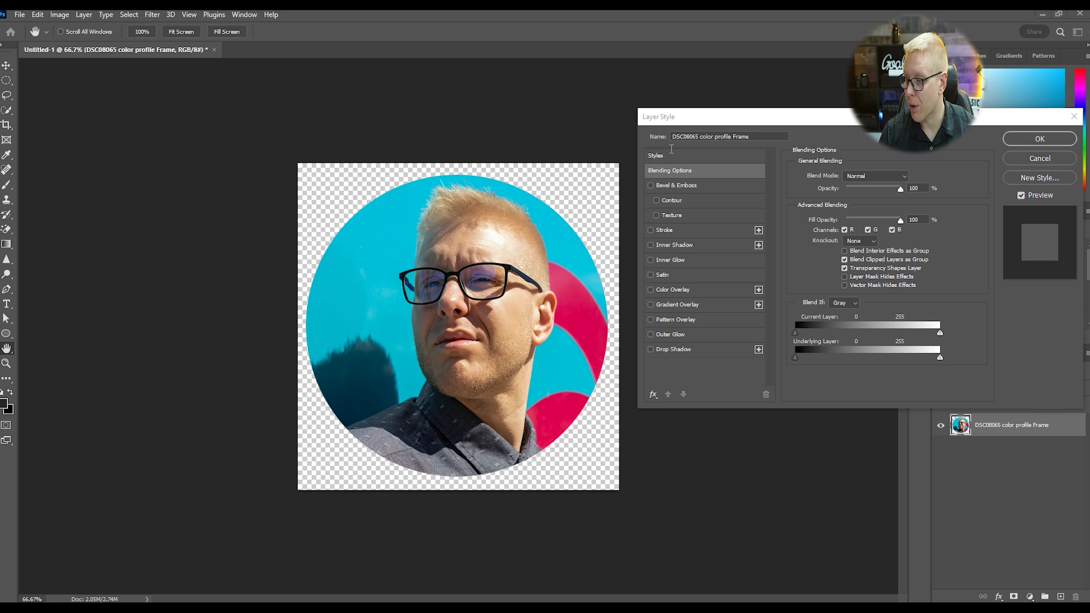
drag(778, 116, 608, 122)
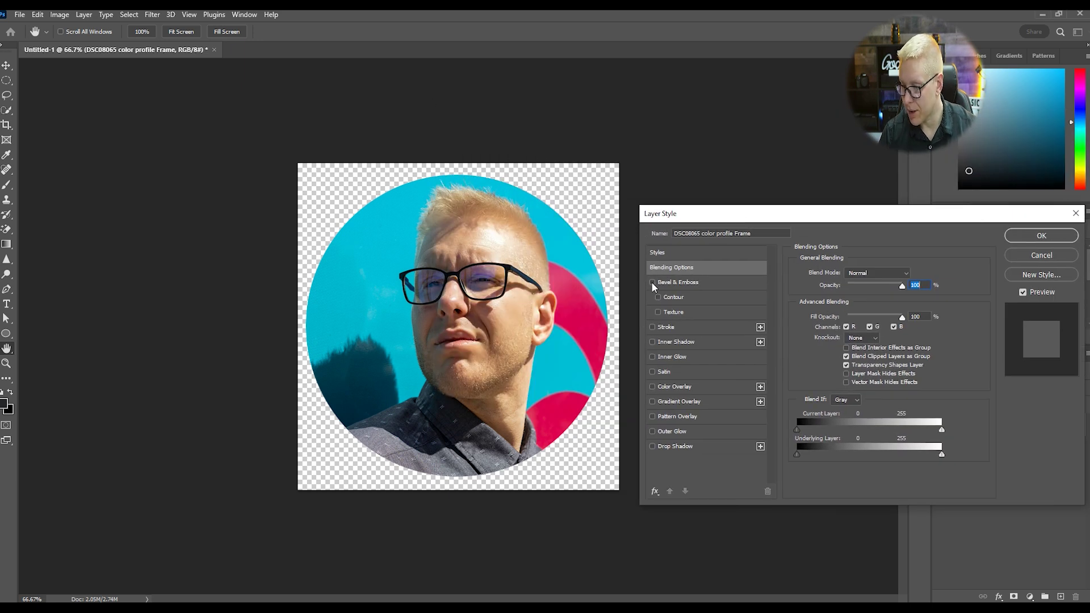
click(653, 447)
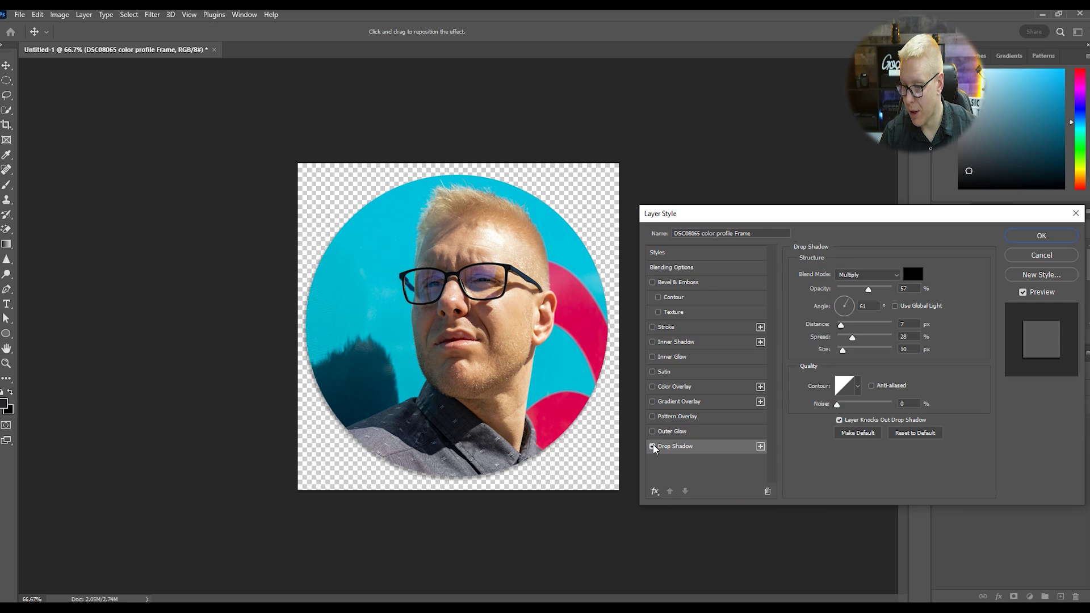
click(653, 446)
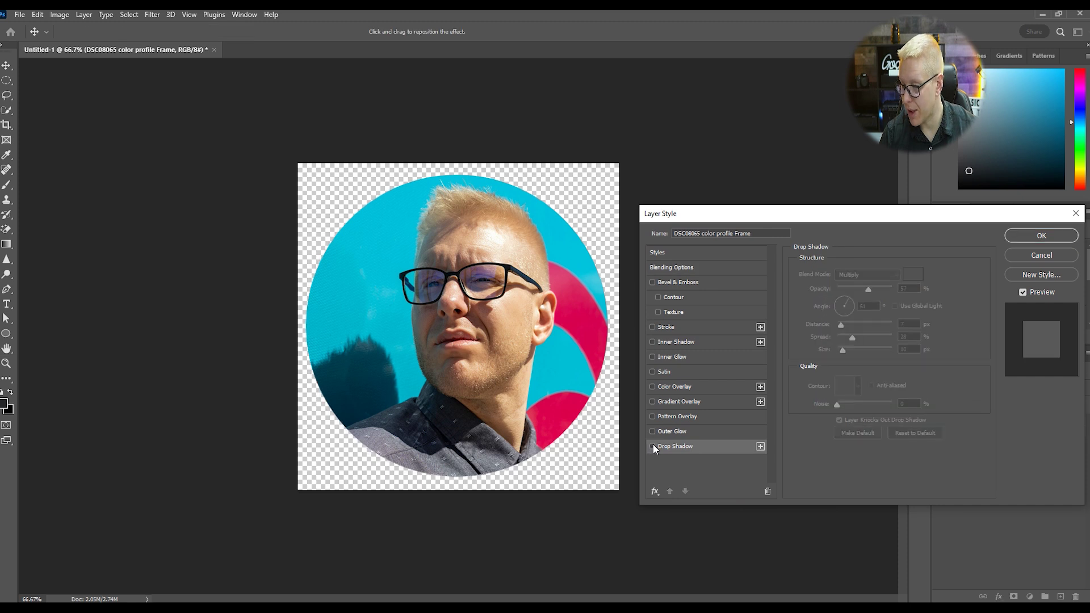
Enable Bevel & Emboss and try the Inner Bevel and Emboss styles.
click(653, 283)
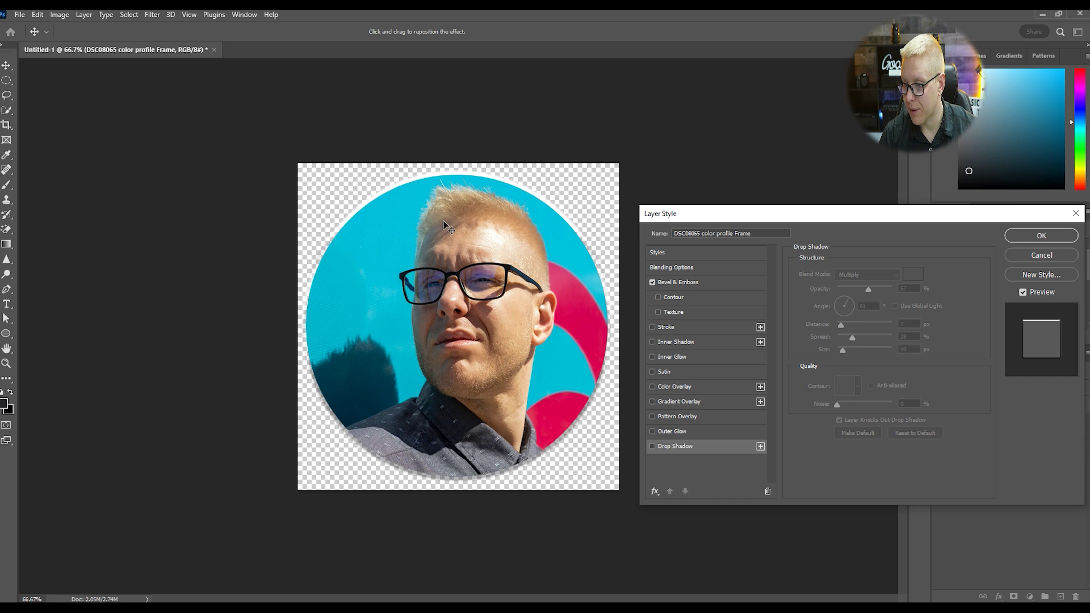
click(686, 282)
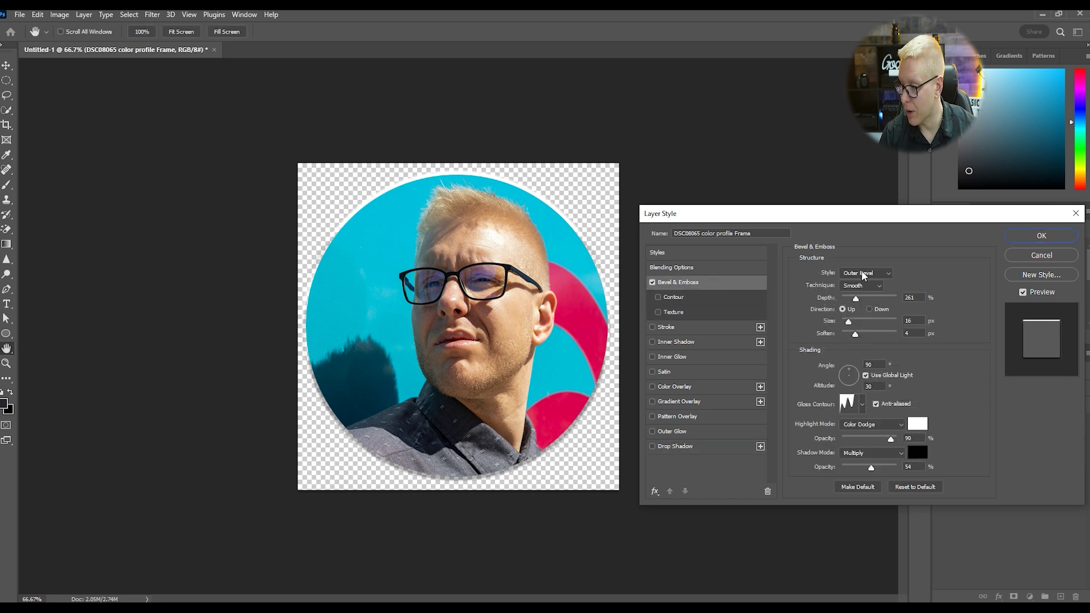
click(889, 274)
click(876, 285)
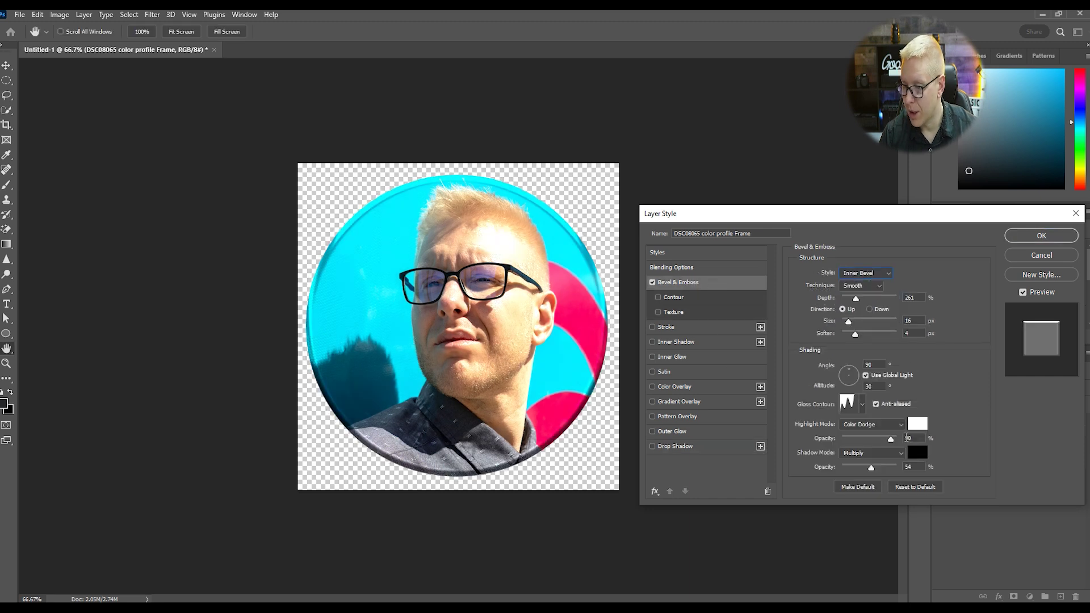
click(886, 274)
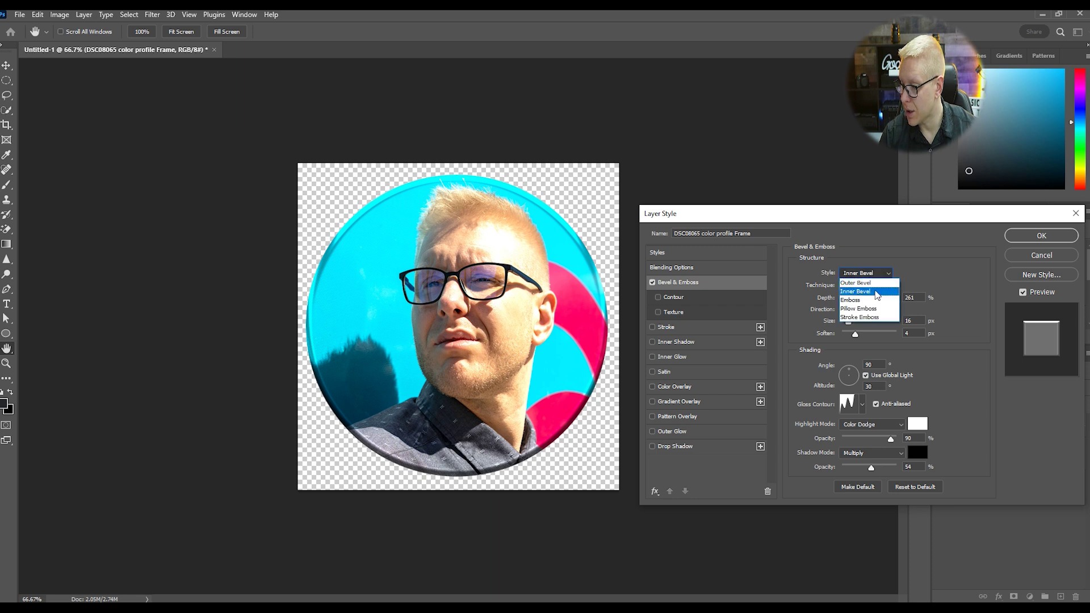
click(868, 302)
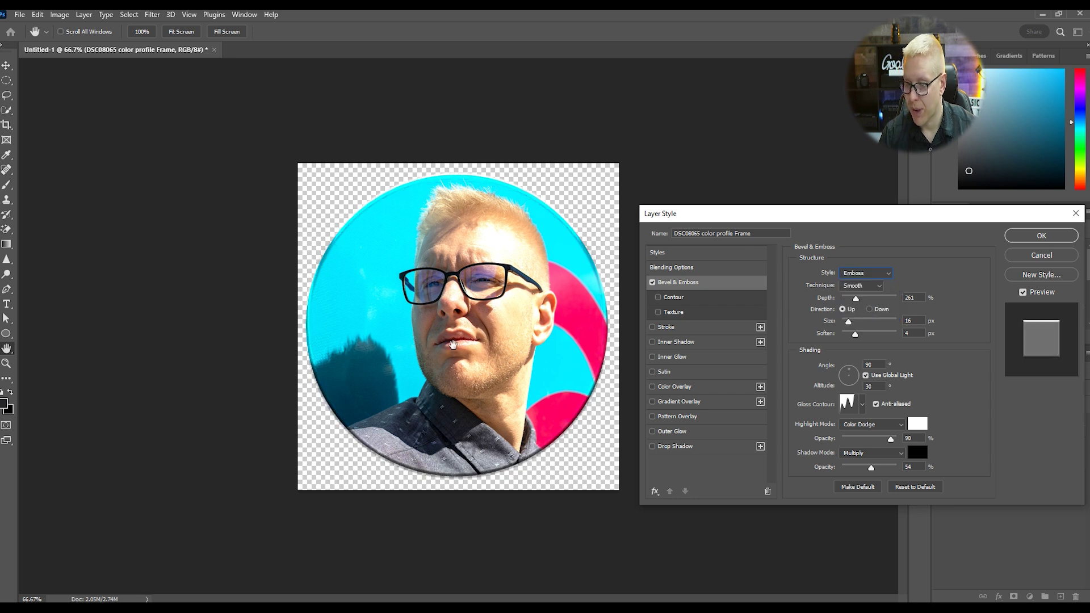
Try the Pillow Emboss bevel style, then settle on Stroke Emboss.
click(889, 275)
click(877, 302)
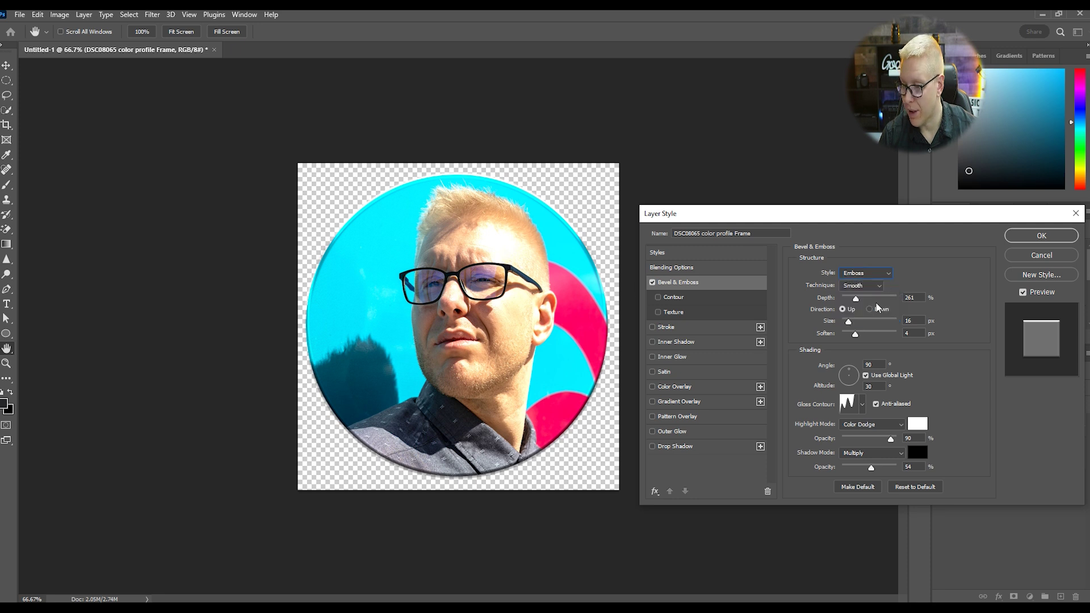
click(886, 276)
click(873, 309)
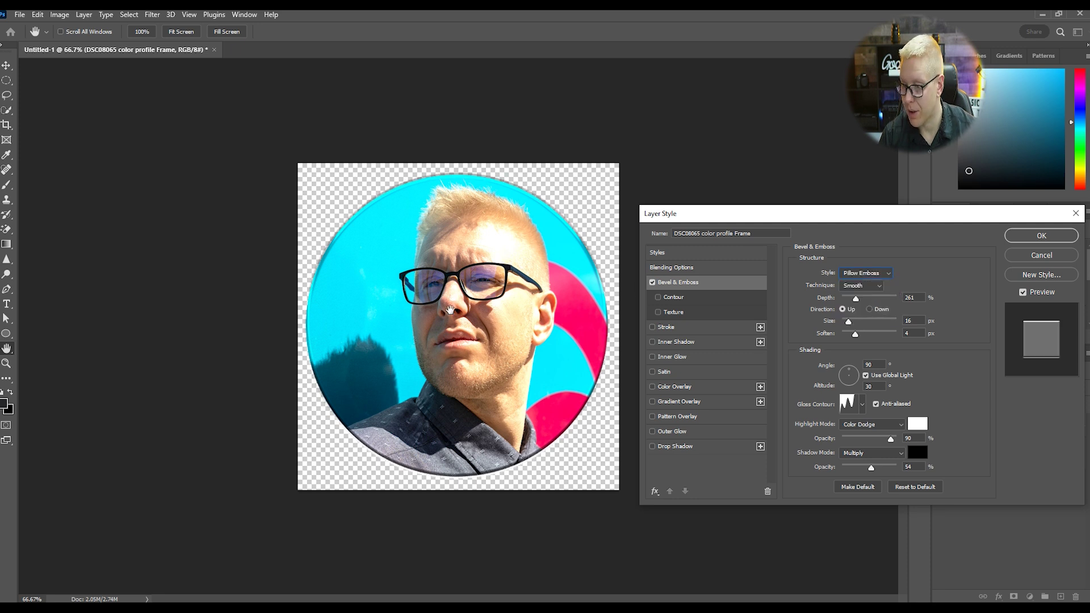
click(886, 274)
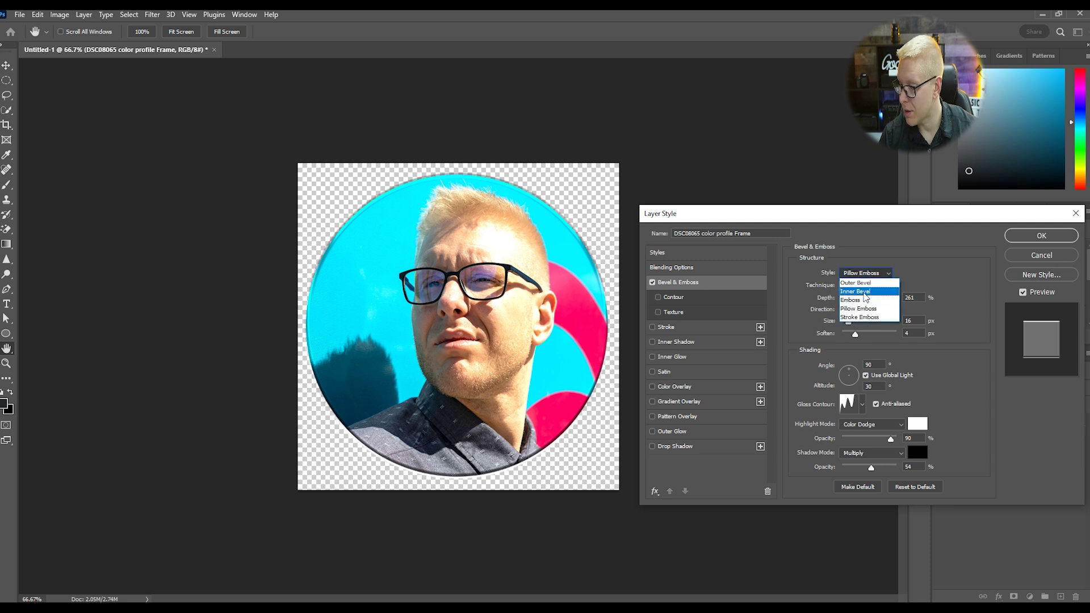
click(852, 318)
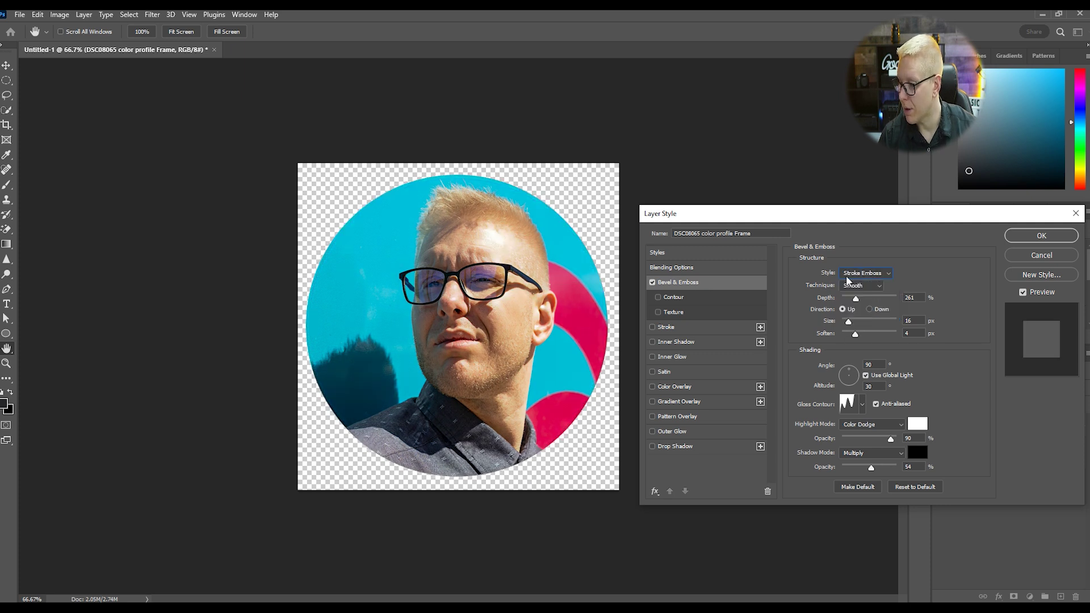
click(886, 274)
click(851, 319)
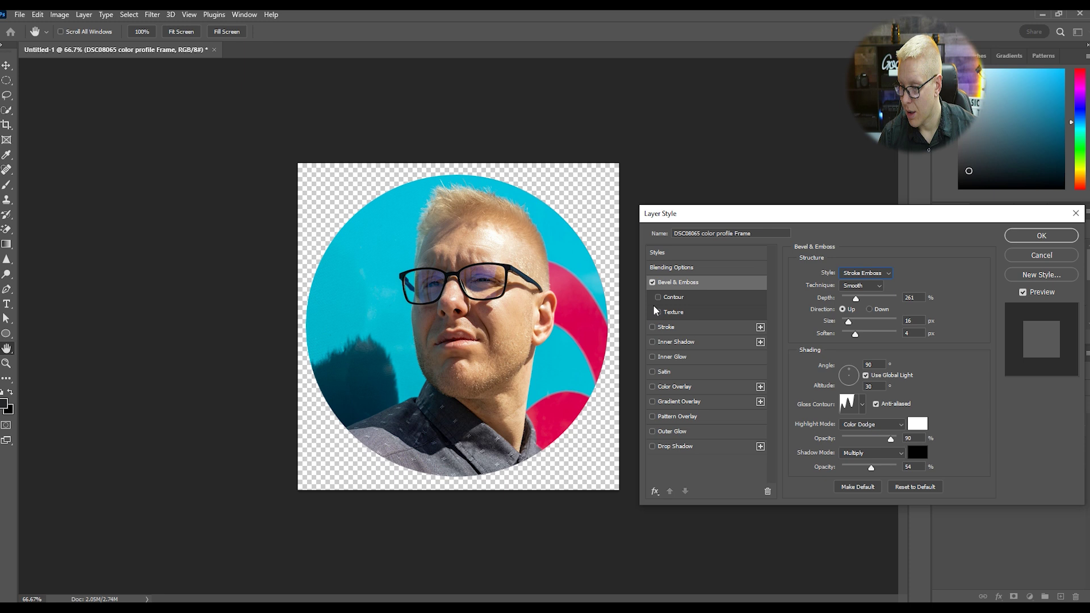
Replace Bevel & Emboss with a Stroke effect and open its colour picker.
click(653, 282)
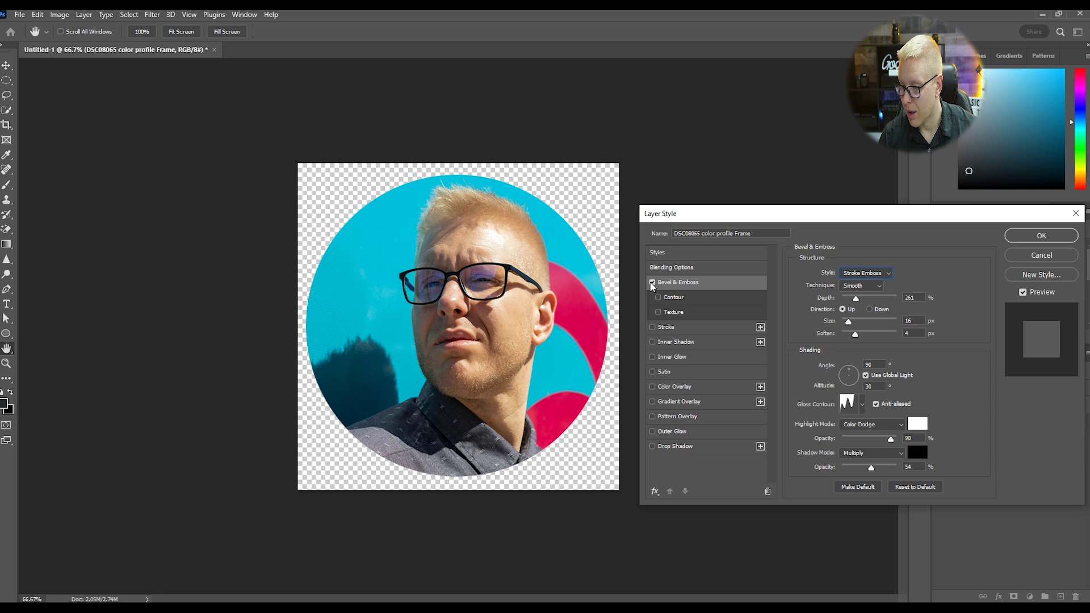
click(653, 327)
click(698, 326)
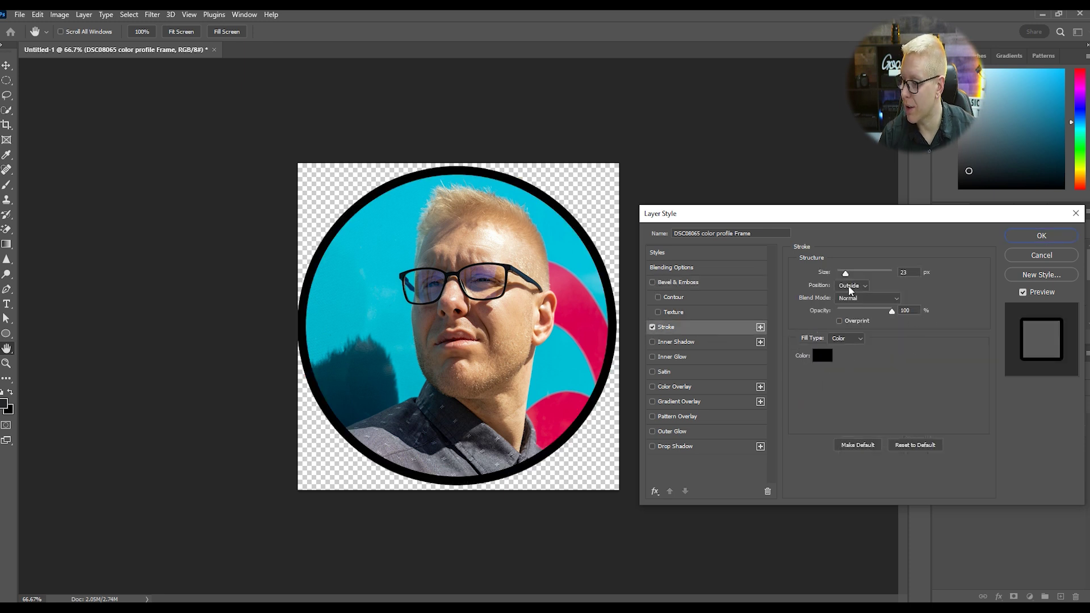
click(823, 356)
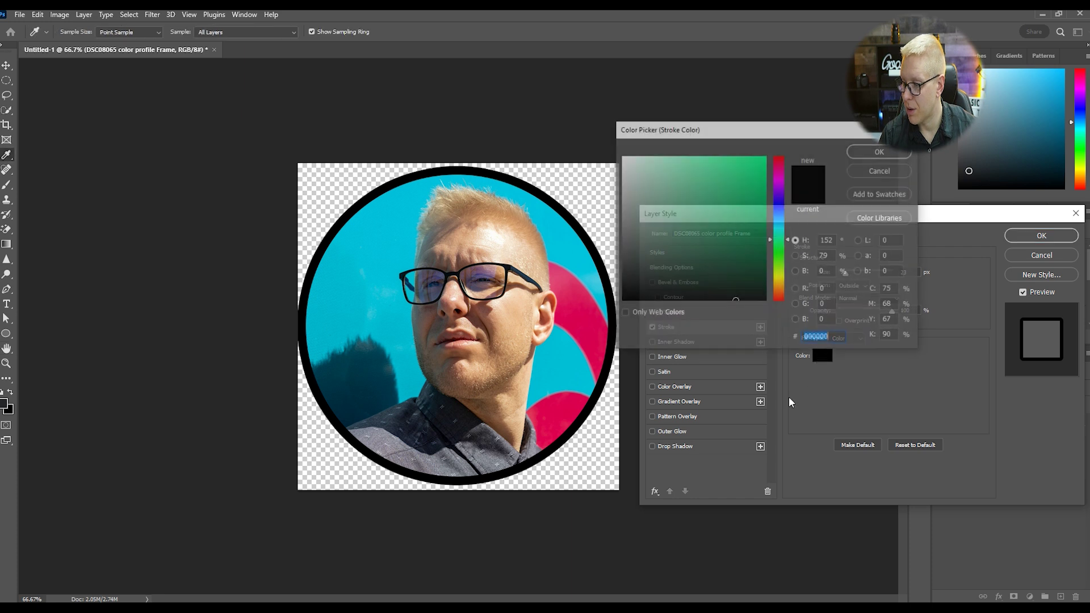
text(bae0ce)
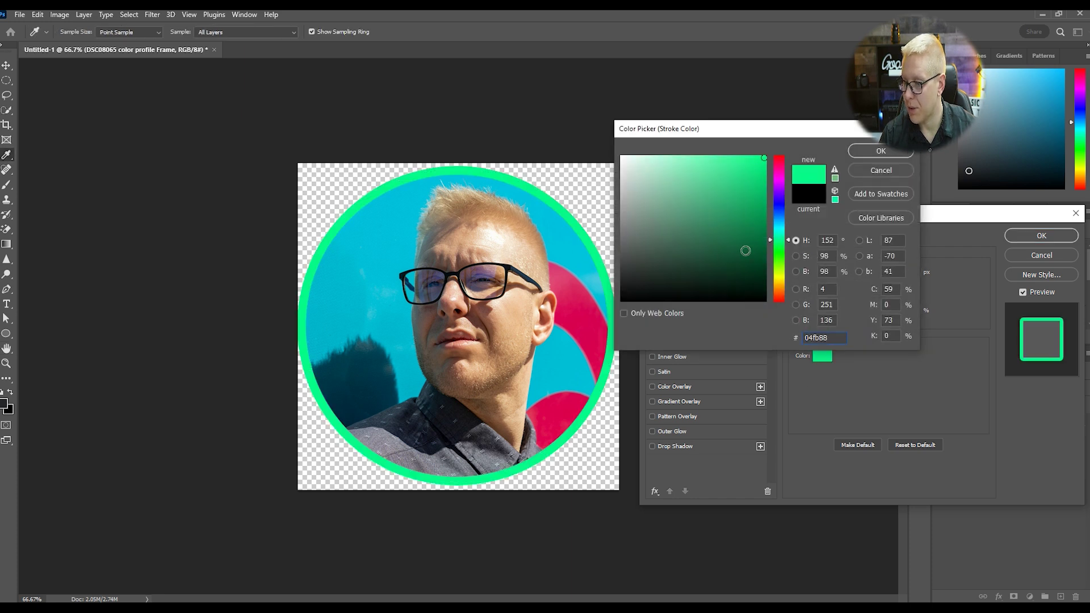
text(ffffff)
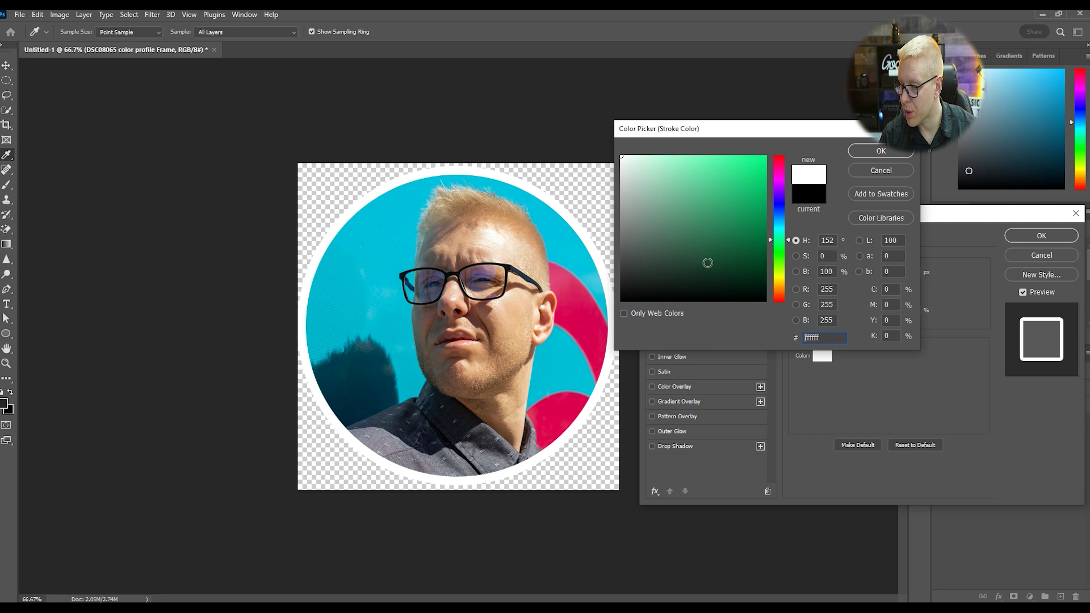
text(ffea00)
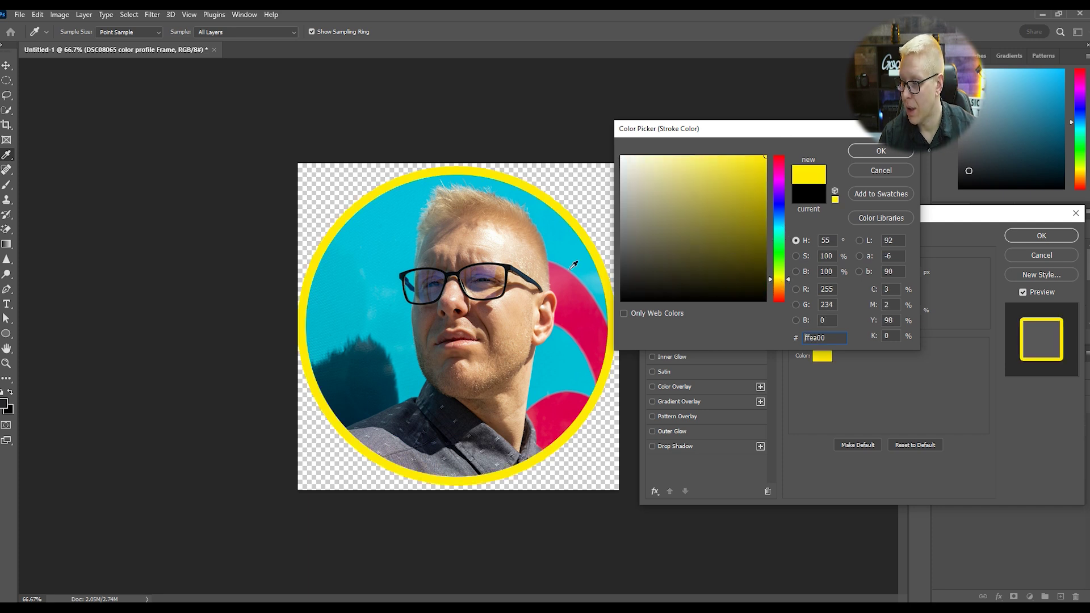
Try cyan, pink and tan, then apply light beige ecdba8 as the stroke colour.
click(569, 234)
click(600, 368)
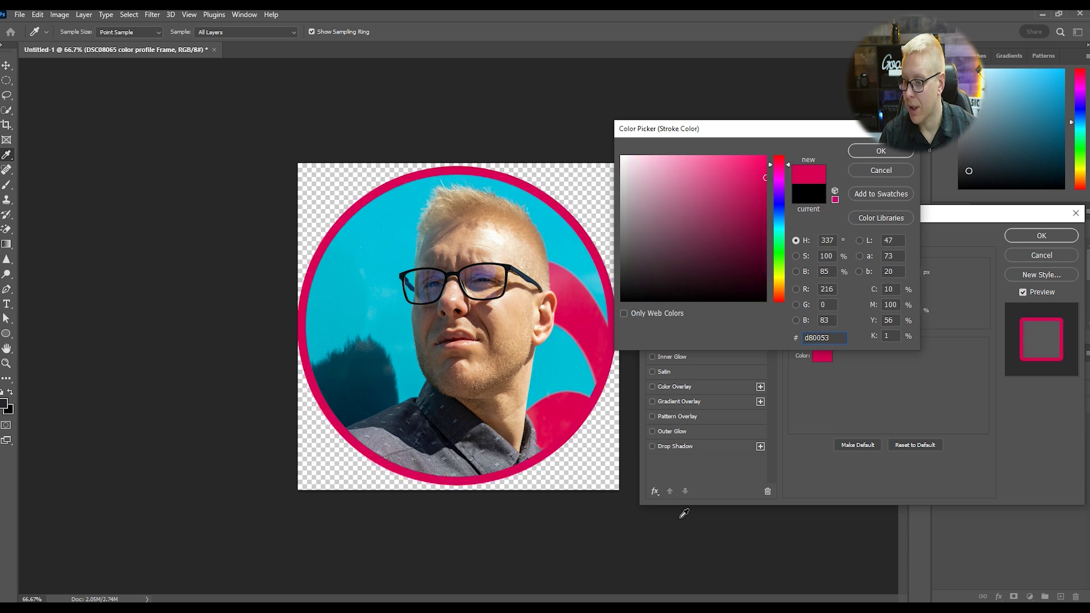
click(490, 247)
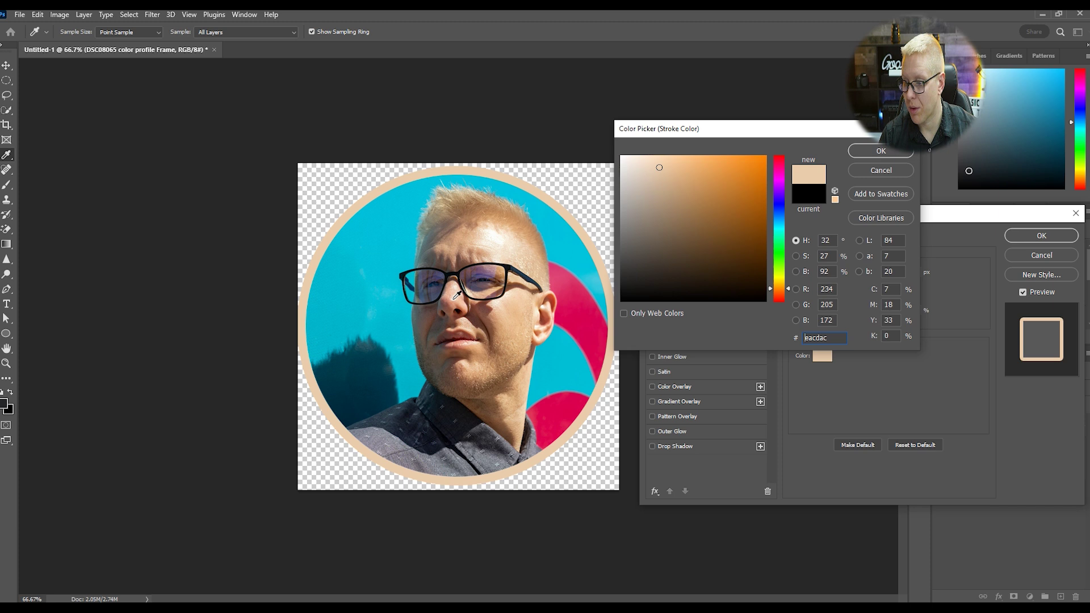
click(474, 173)
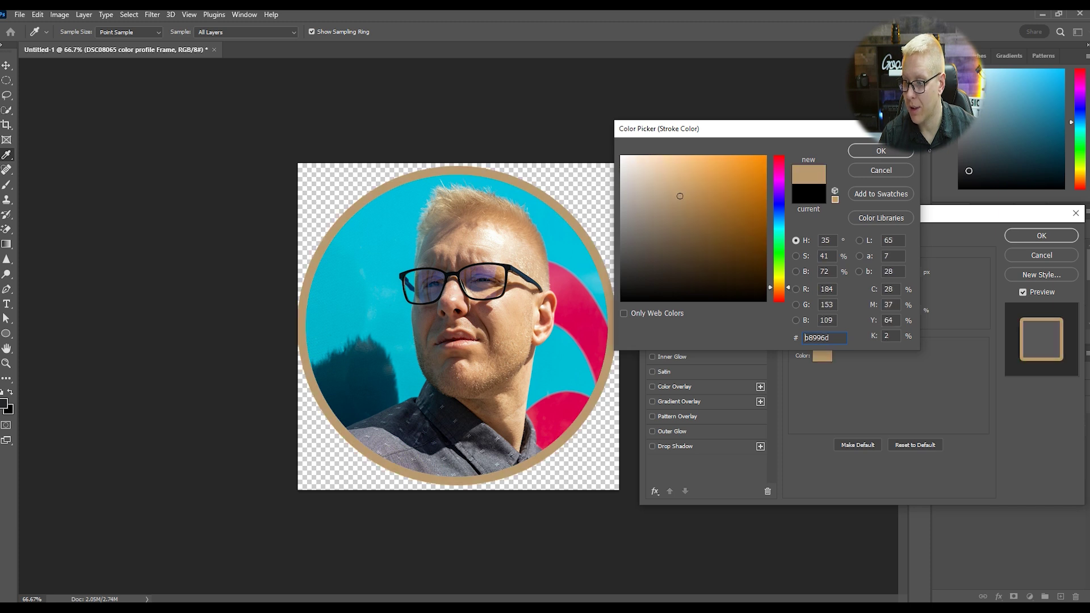
click(523, 218)
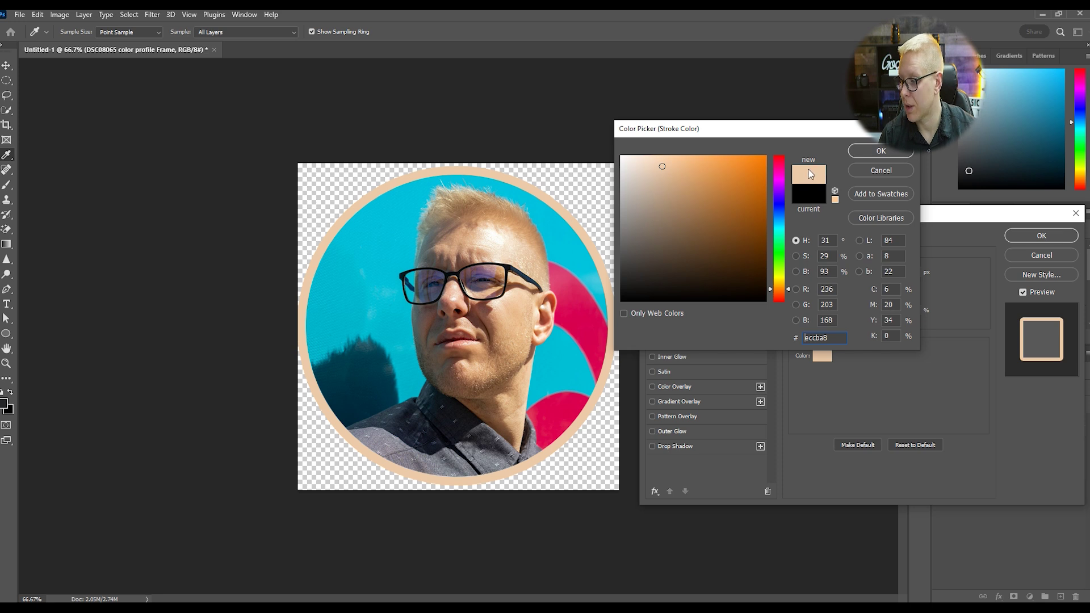
click(878, 152)
click(1039, 236)
key(c)
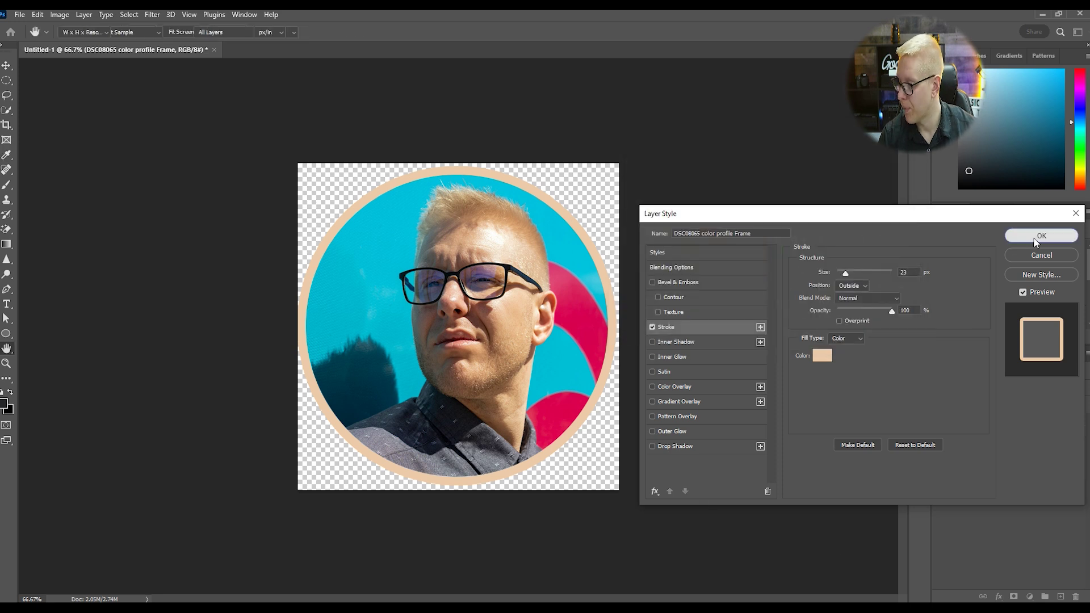
Fit the left and right crop edges to the beige-ringed circle and commit.
drag(297, 323, 289, 323)
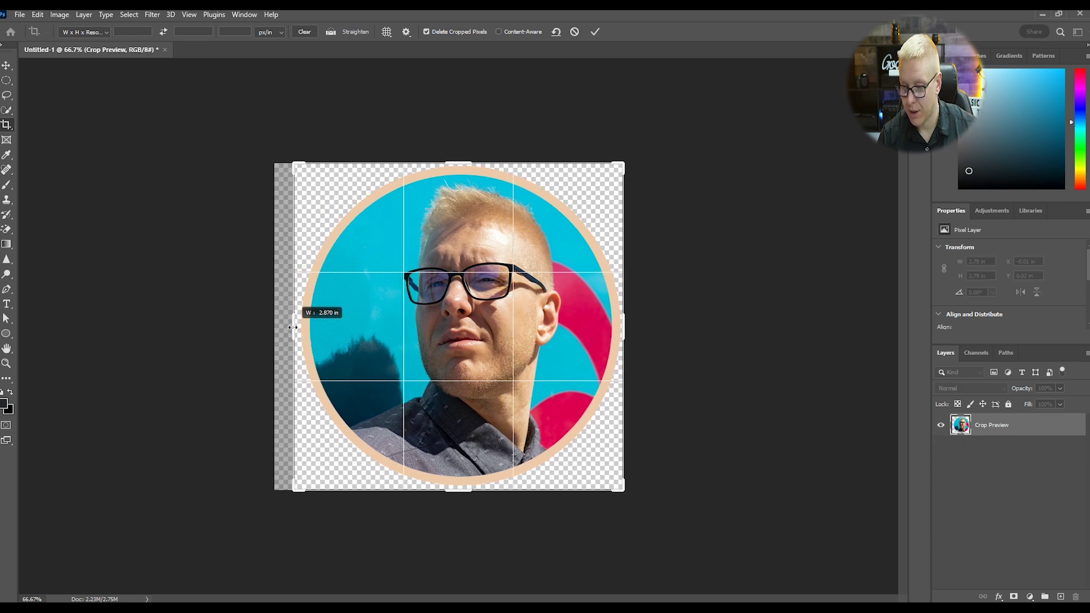
drag(284, 329, 298, 323)
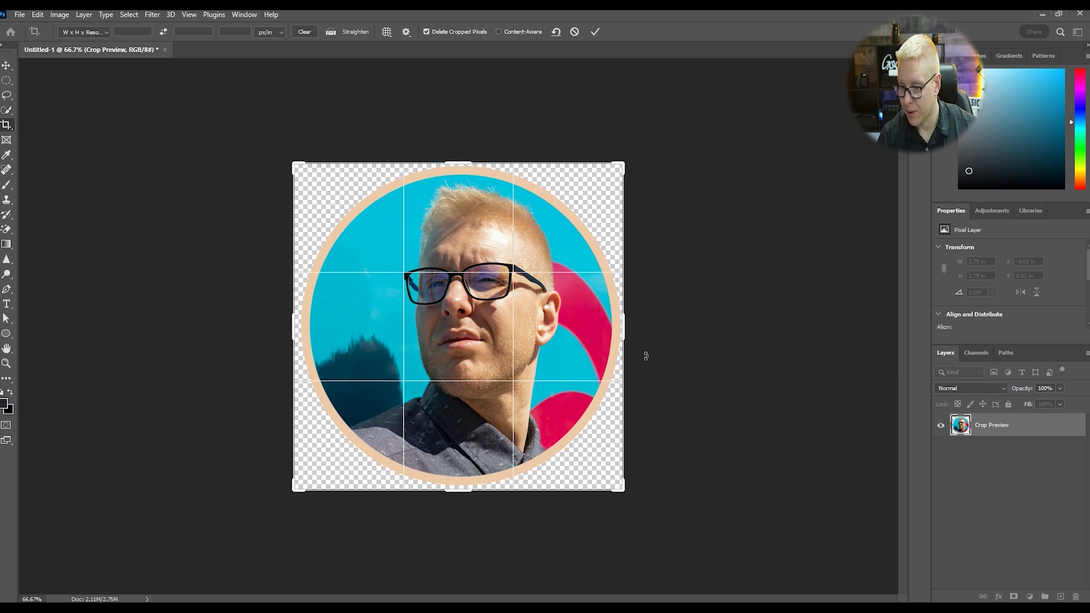
drag(628, 331, 625, 340)
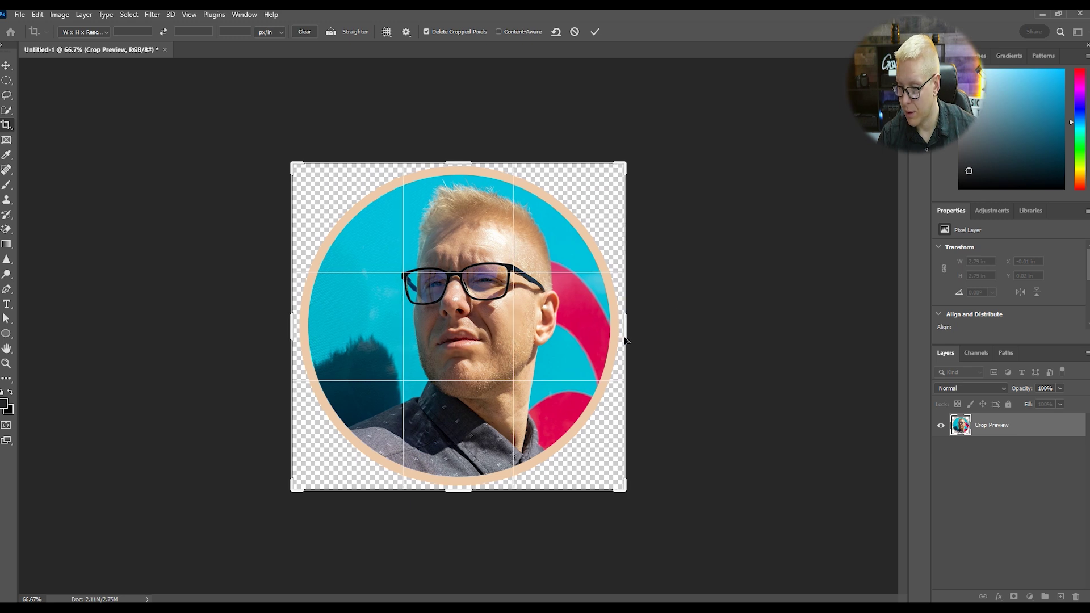
drag(289, 327, 293, 316)
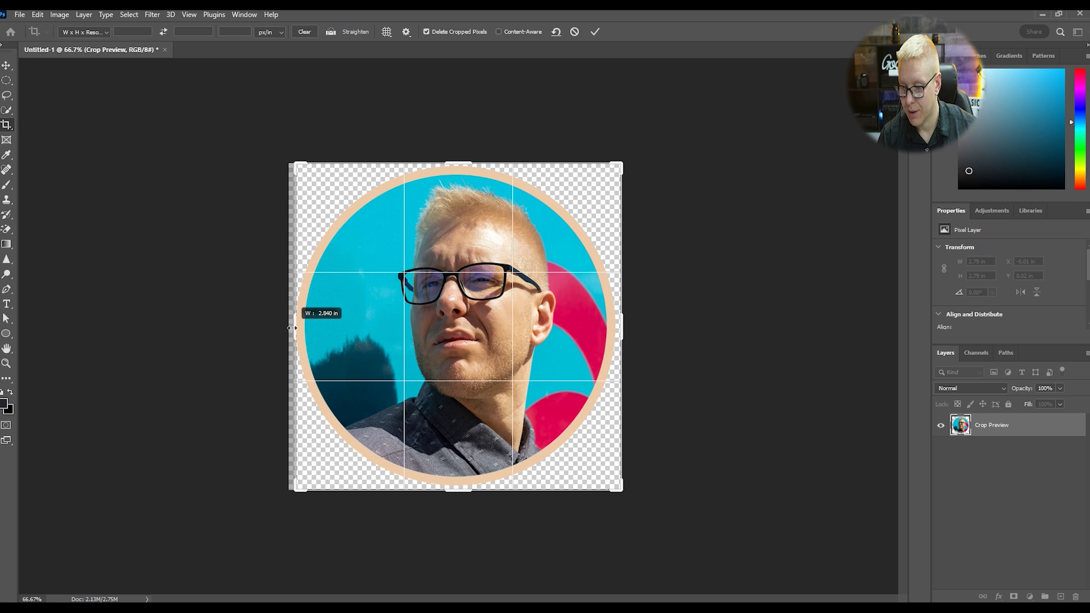
key(Return)
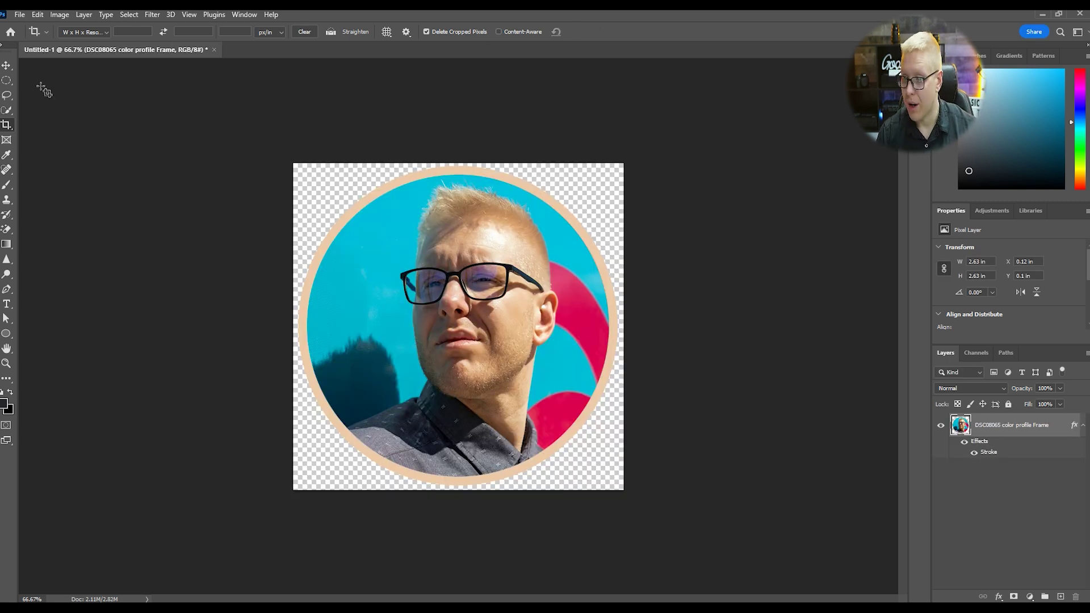
Open Export As and test 50% and 33% scales before returning to 100%.
click(18, 17)
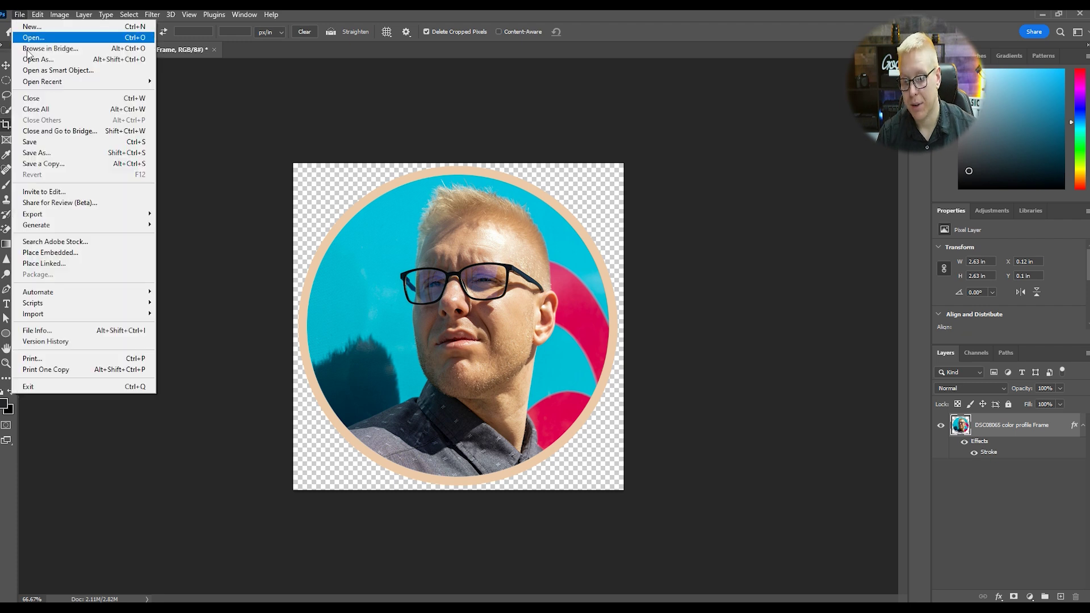
mouse_move(51, 214)
click(190, 228)
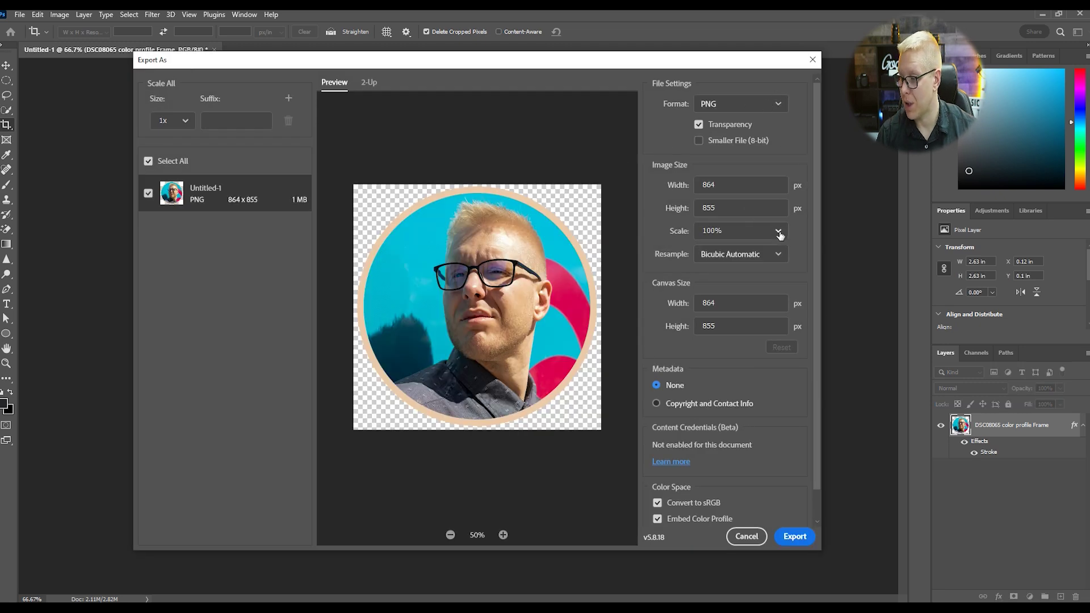
click(778, 232)
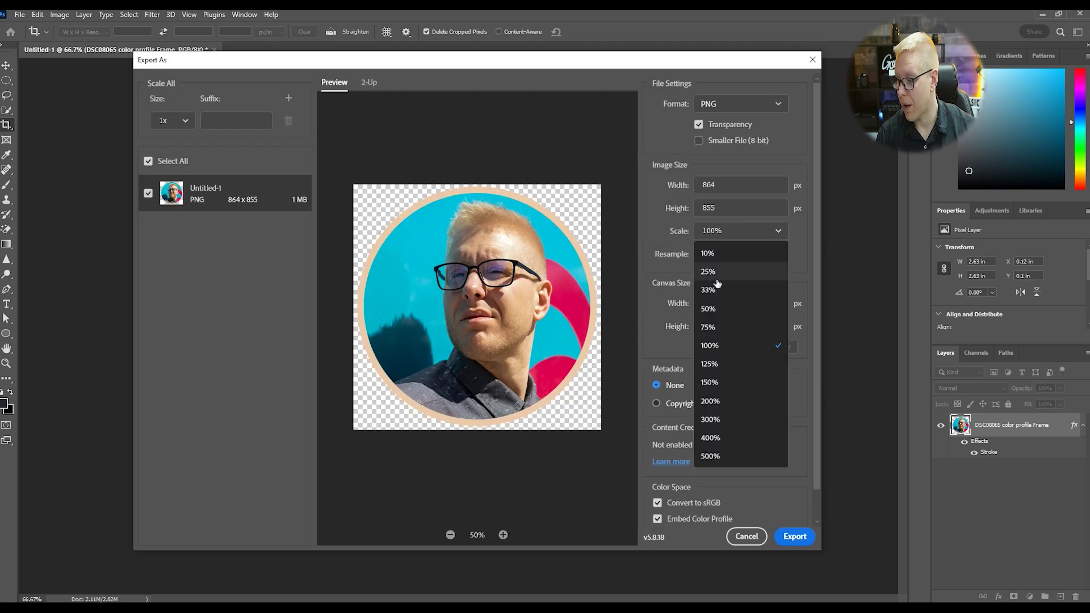
click(724, 319)
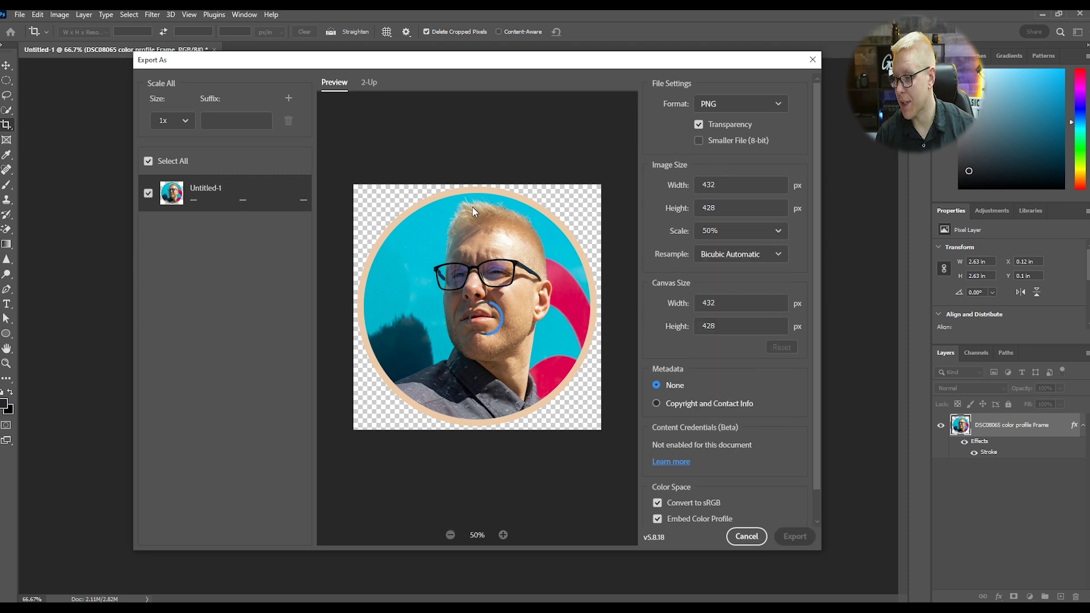
click(779, 232)
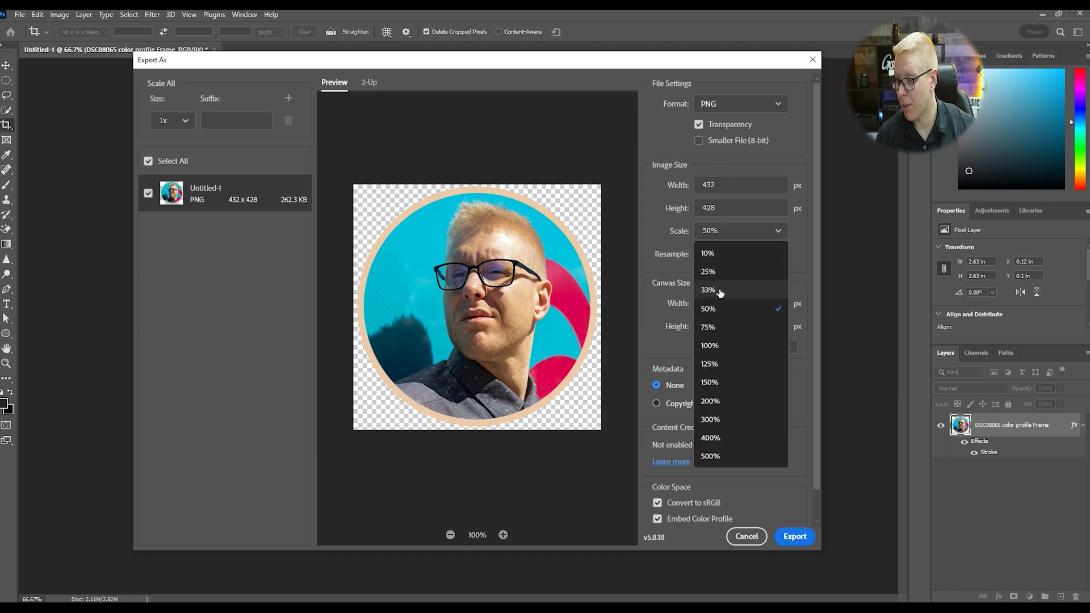
click(715, 290)
click(775, 235)
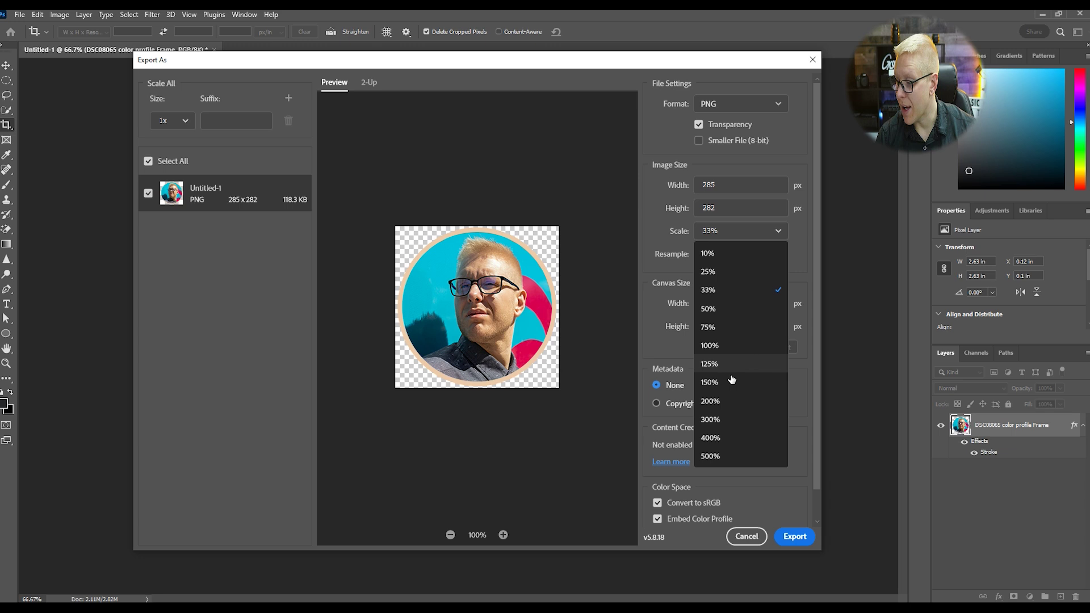
click(716, 347)
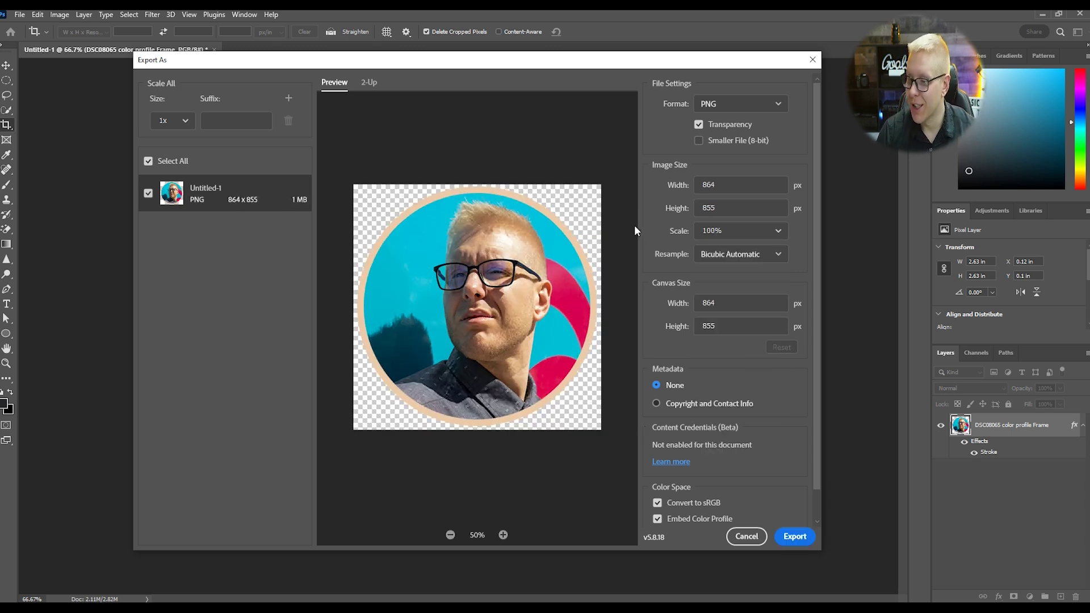
Try 50% scale again, then leave the PNG export at 100%, 864 × 855.
click(776, 230)
click(685, 242)
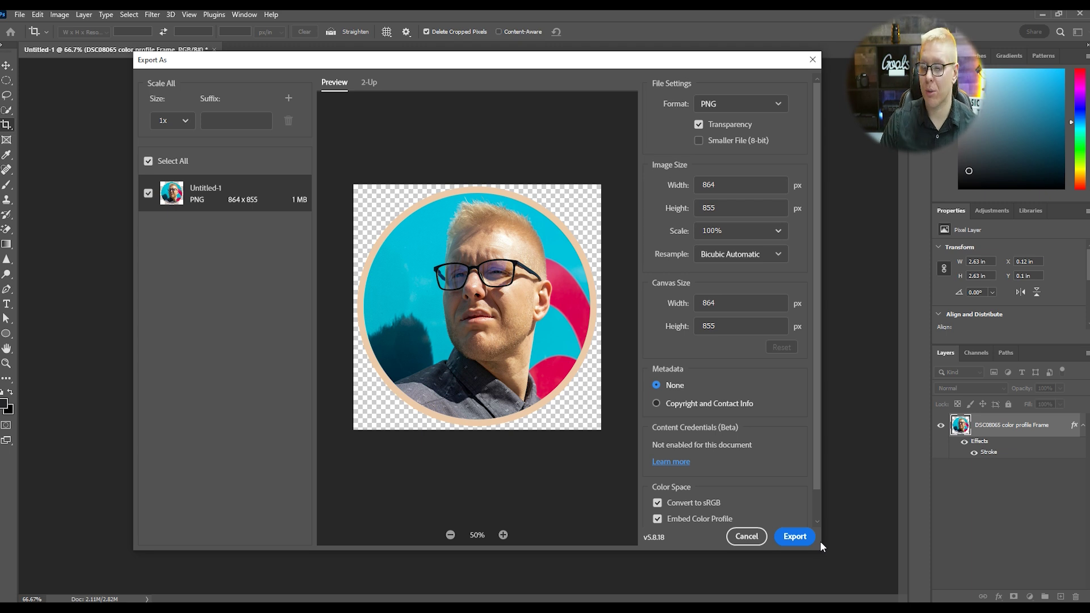
click(782, 231)
click(711, 309)
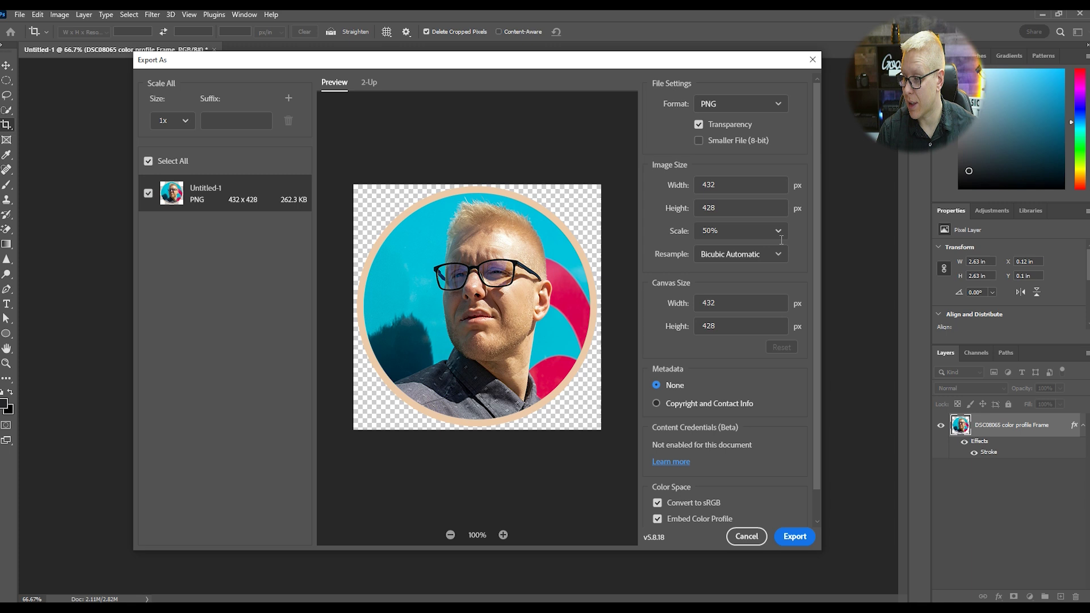
click(767, 231)
click(702, 347)
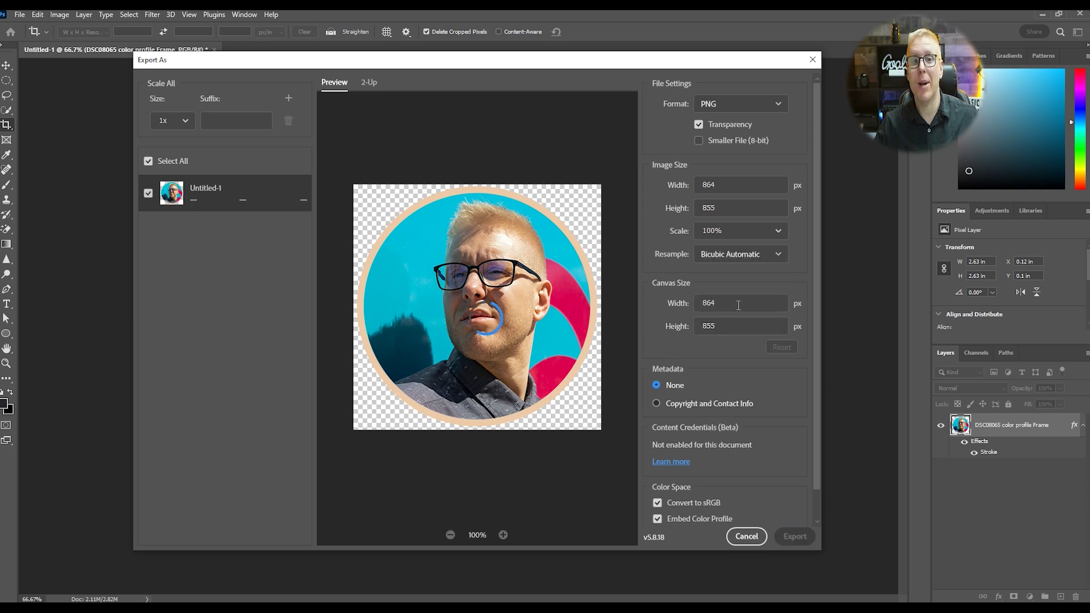